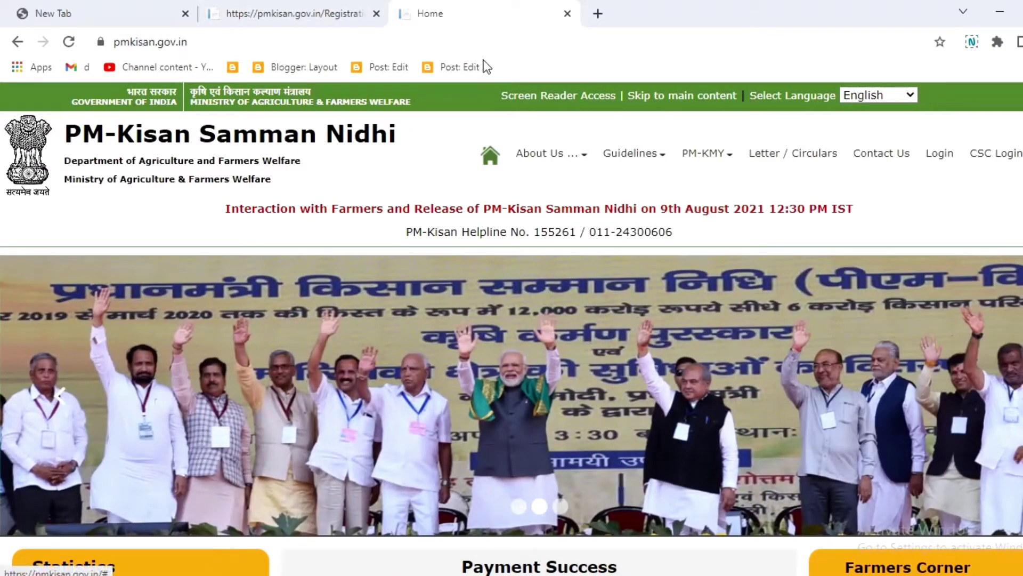
Open the New Farmer Registration form from the Farmers Corner section of the PM-Kisan home page
{"action": "scroll", "coordinate": [656, 237], "scroll_direction": "down", "scroll_amount": 3}
{"action": "scroll", "coordinate": [656, 235], "scroll_direction": "down", "scroll_amount": 3}
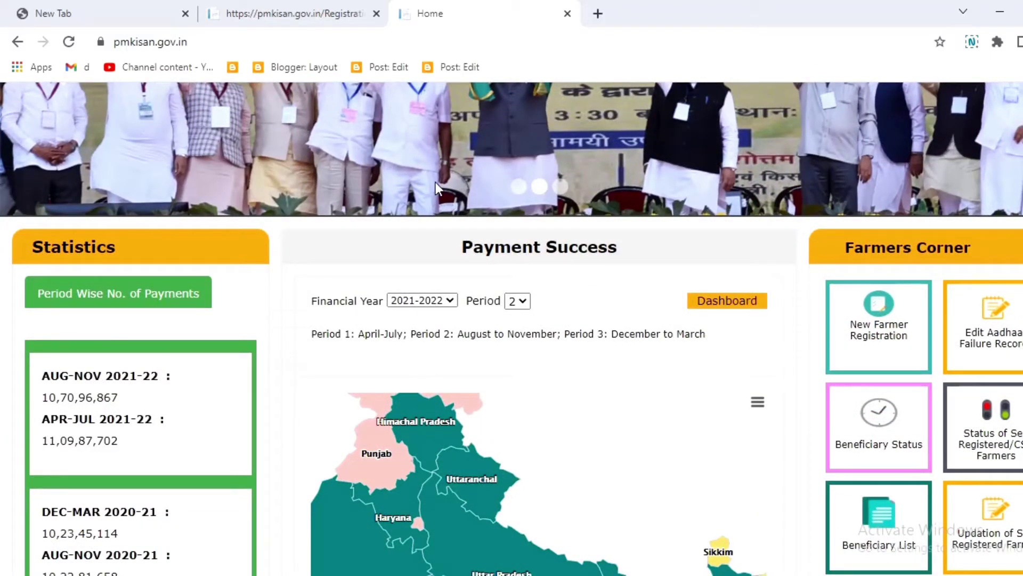
{"action": "scroll", "coordinate": [571, 187], "scroll_direction": "down", "scroll_amount": 3}
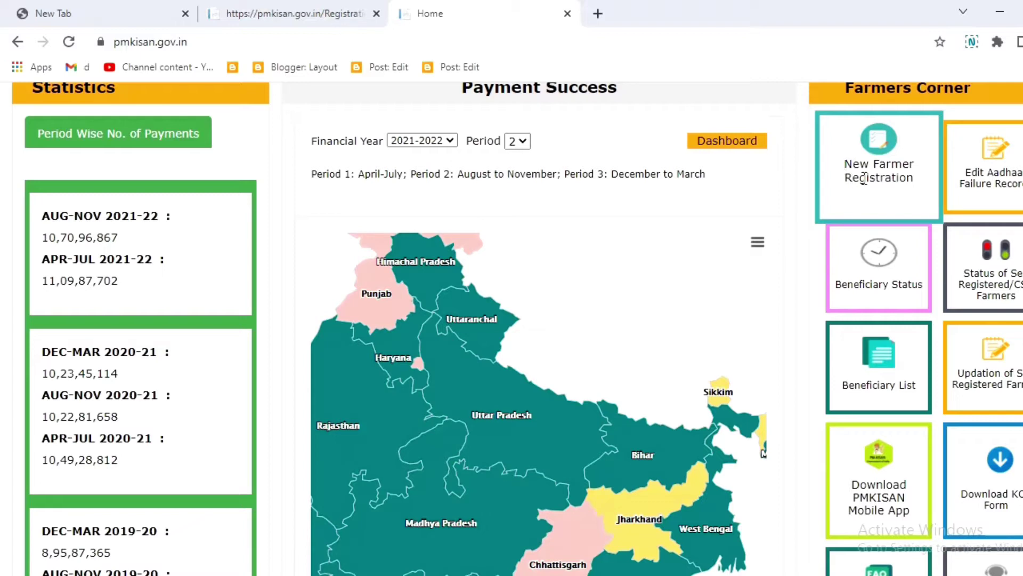
{"action": "left_click", "coordinate": [64, 42]}
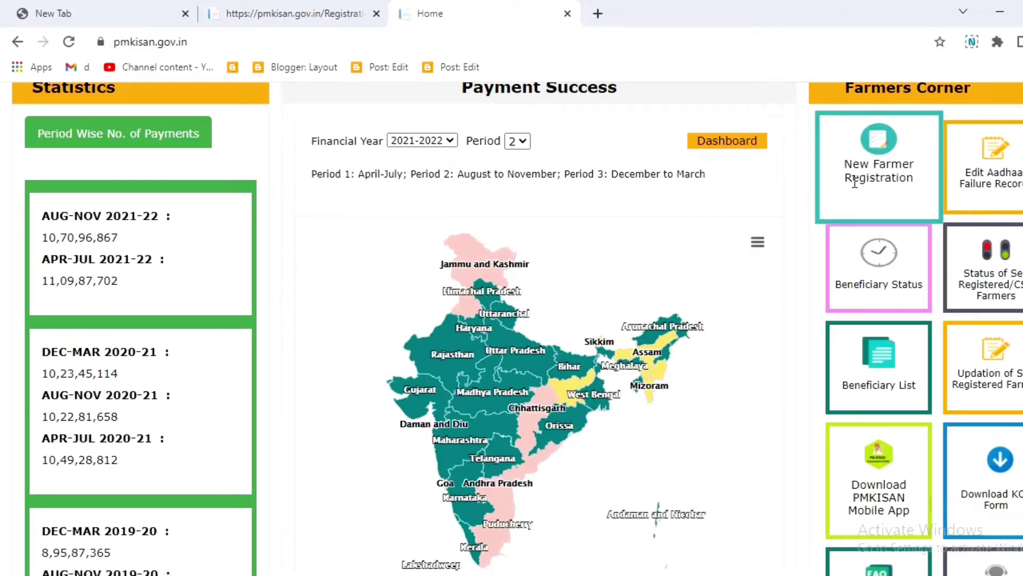
{"action": "double_click", "coordinate": [856, 164]}
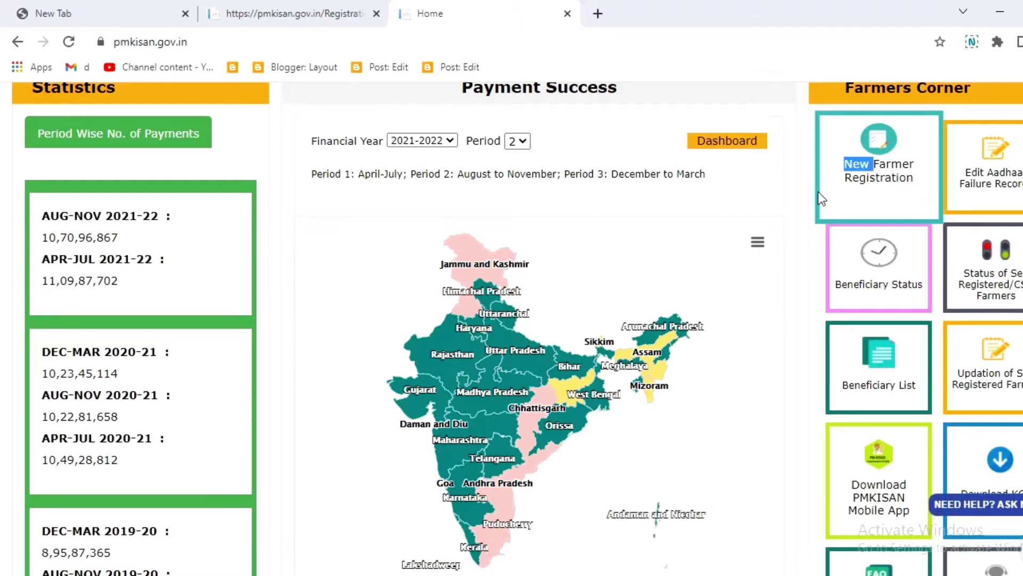
{"action": "scroll", "coordinate": [715, 177], "scroll_direction": "up", "scroll_amount": 5}
{"action": "scroll", "coordinate": [734, 190], "scroll_direction": "down", "scroll_amount": 4}
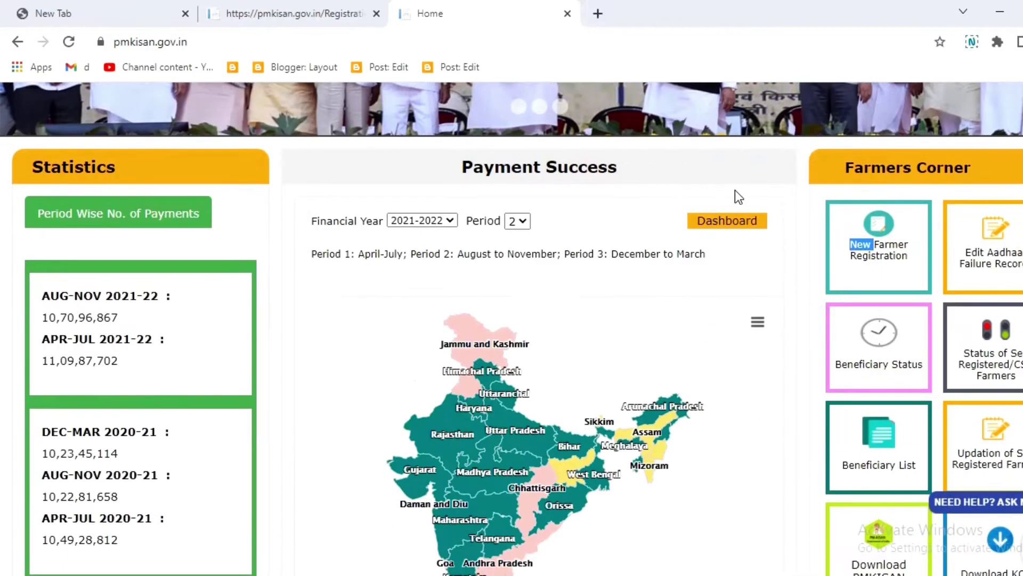
{"action": "left_click", "coordinate": [875, 233]}
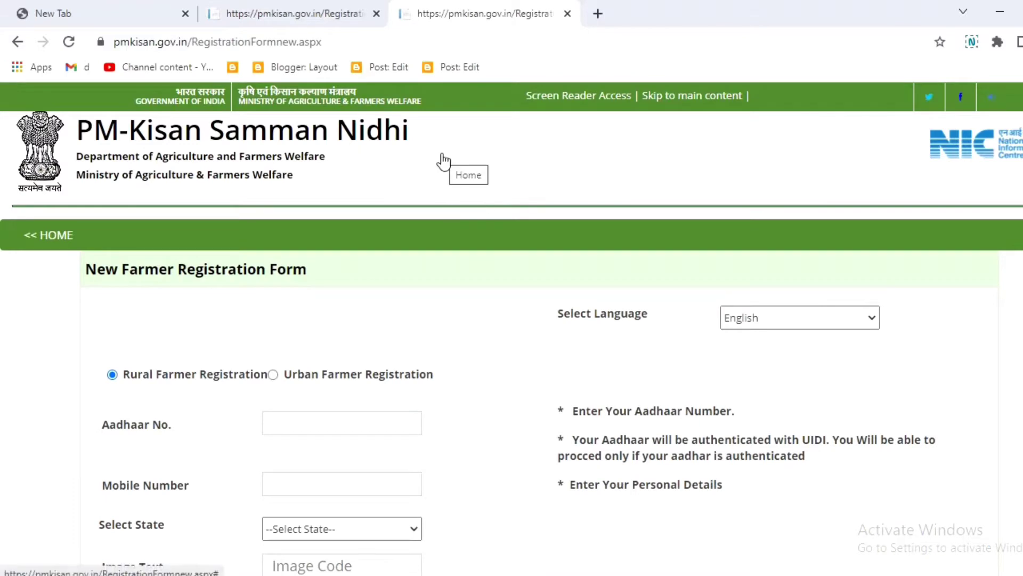
Try to request the OTP for a rural farmer registration with Andhra Pradesh as the state
{"action": "scroll", "coordinate": [421, 159], "scroll_direction": "down", "scroll_amount": 1}
{"action": "scroll", "coordinate": [441, 203], "scroll_direction": "down", "scroll_amount": 1}
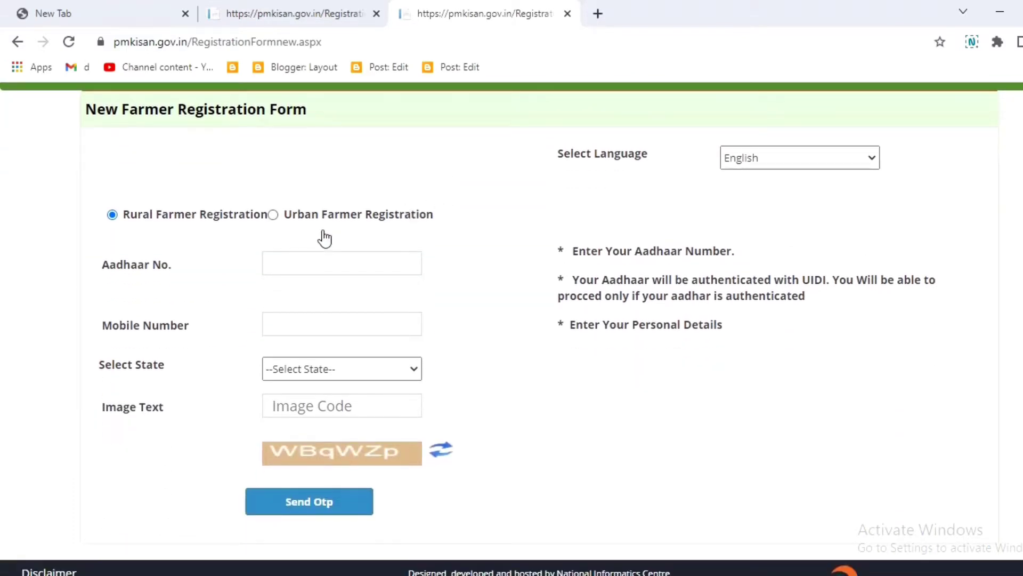
{"action": "scroll", "coordinate": [474, 253], "scroll_direction": "up", "scroll_amount": 1}
{"action": "scroll", "coordinate": [405, 262], "scroll_direction": "down", "scroll_amount": 1}
{"action": "scroll", "coordinate": [305, 259], "scroll_direction": "down", "scroll_amount": 1}
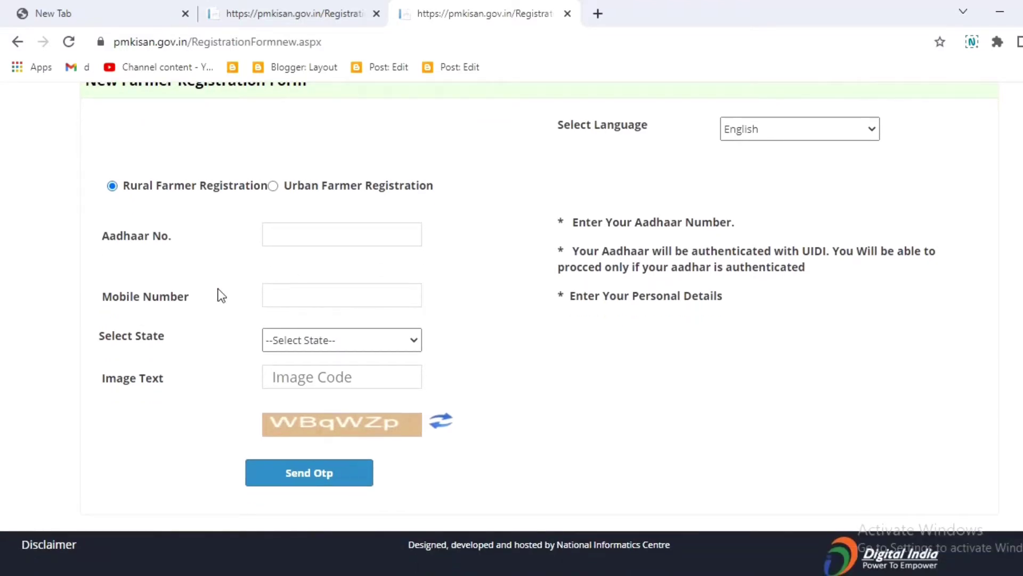
{"action": "left_click", "coordinate": [409, 345]}
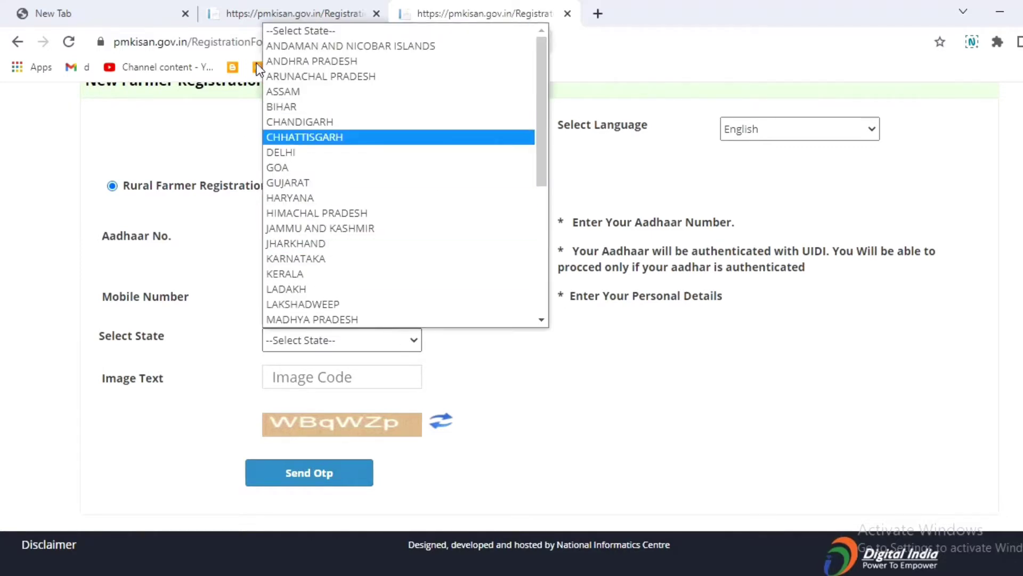
{"action": "left_click", "coordinate": [303, 62]}
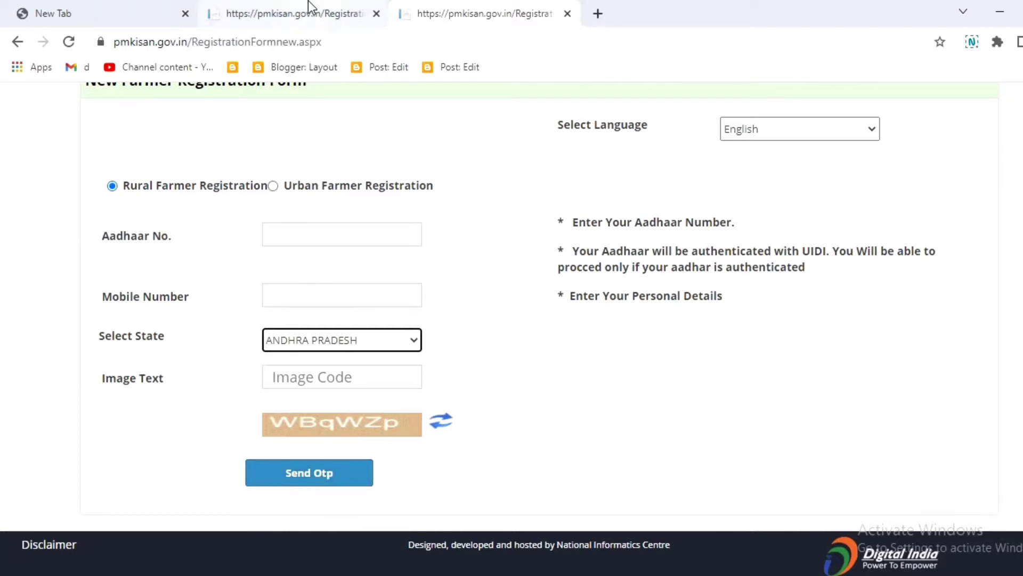
{"action": "left_click", "coordinate": [316, 473]}
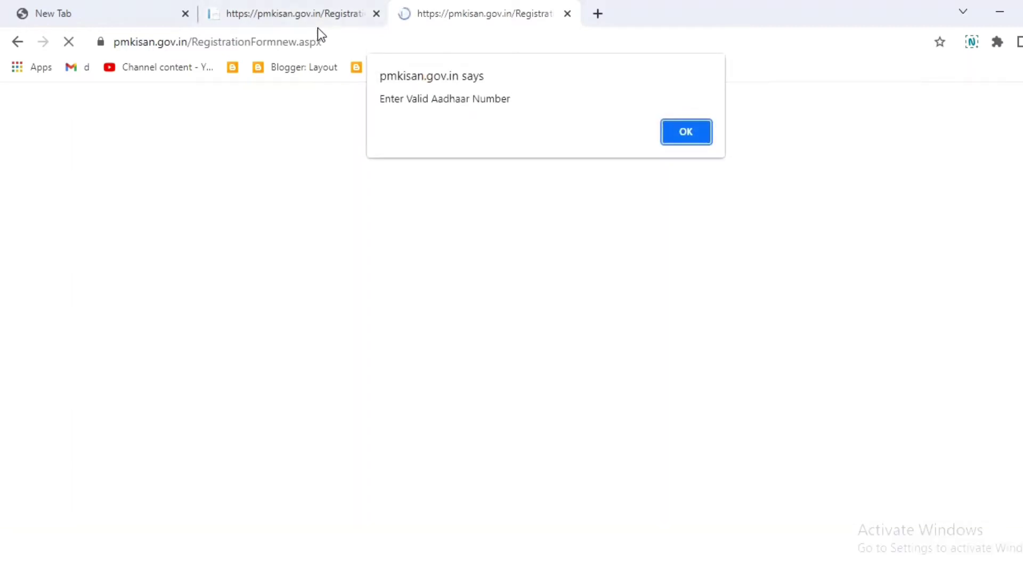
Switch to the already open detailed New Farmer Registration Form and set its district to Kurnool
{"action": "left_click", "coordinate": [315, 18]}
{"action": "scroll", "coordinate": [366, 164], "scroll_direction": "up", "scroll_amount": 7}
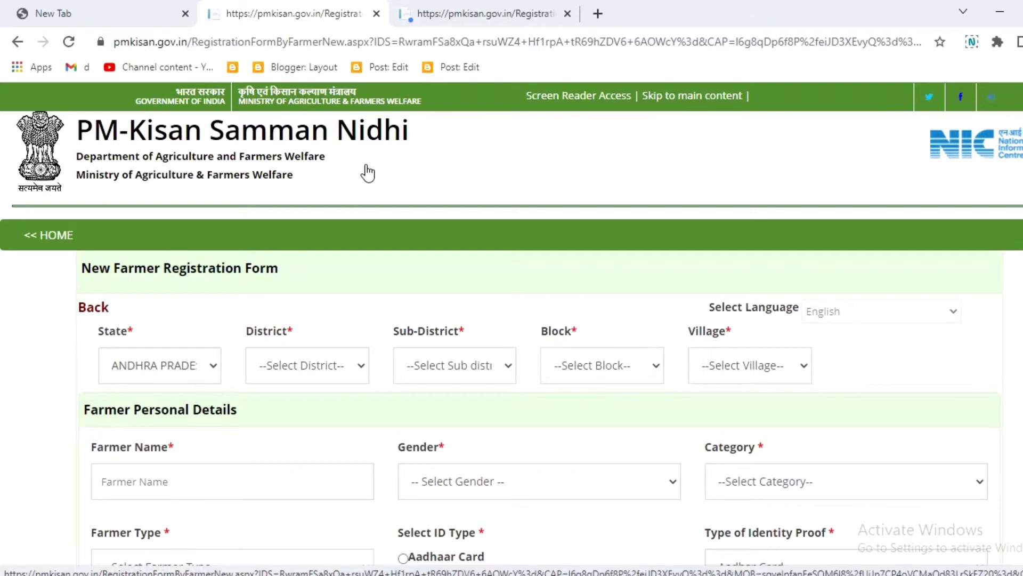
{"action": "scroll", "coordinate": [367, 173], "scroll_direction": "down", "scroll_amount": 1}
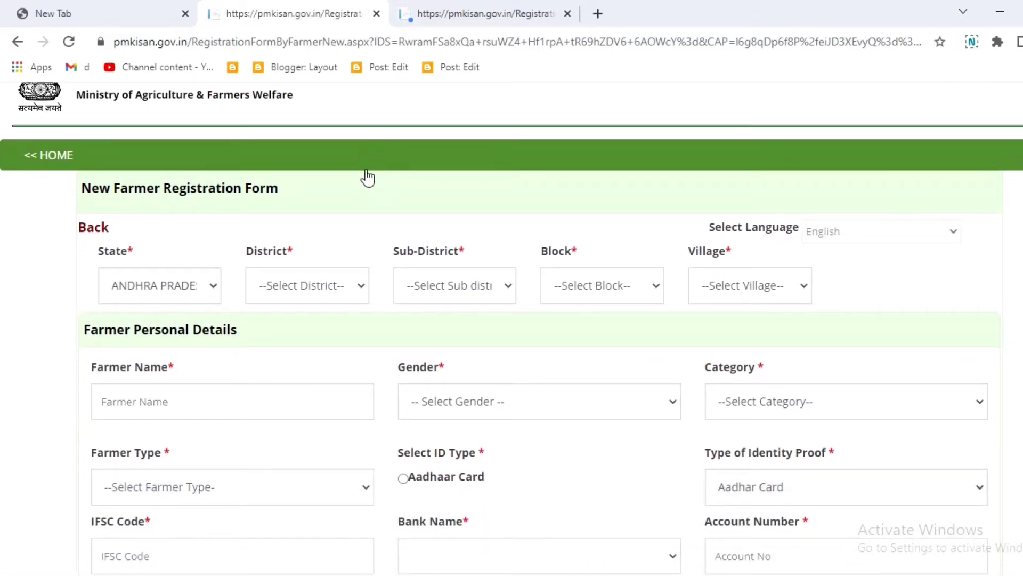
{"action": "scroll", "coordinate": [365, 175], "scroll_direction": "up", "scroll_amount": 1}
{"action": "scroll", "coordinate": [320, 197], "scroll_direction": "down", "scroll_amount": 1}
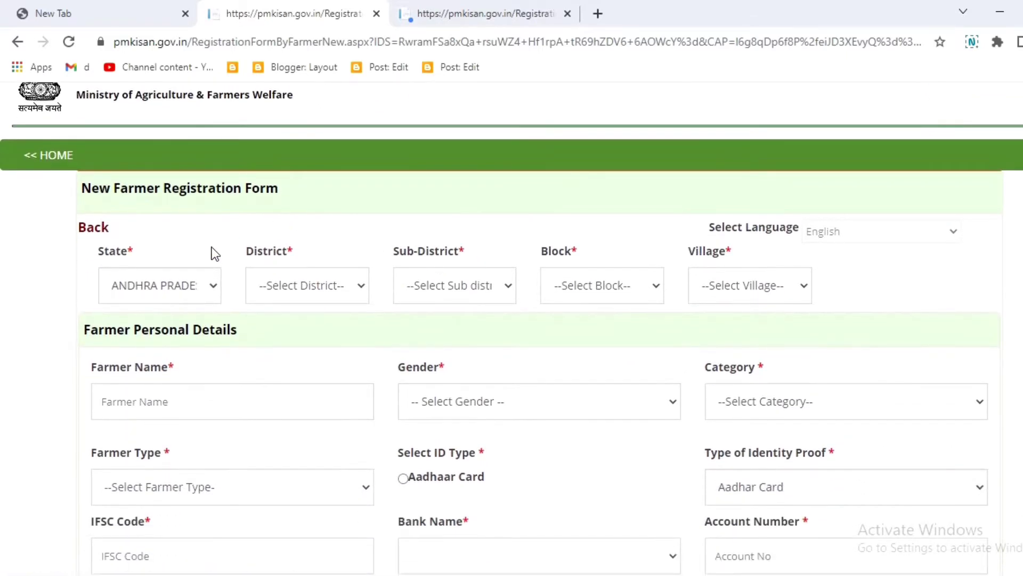
{"action": "scroll", "coordinate": [193, 246], "scroll_direction": "down", "scroll_amount": 2}
{"action": "scroll", "coordinate": [197, 145], "scroll_direction": "up", "scroll_amount": 1}
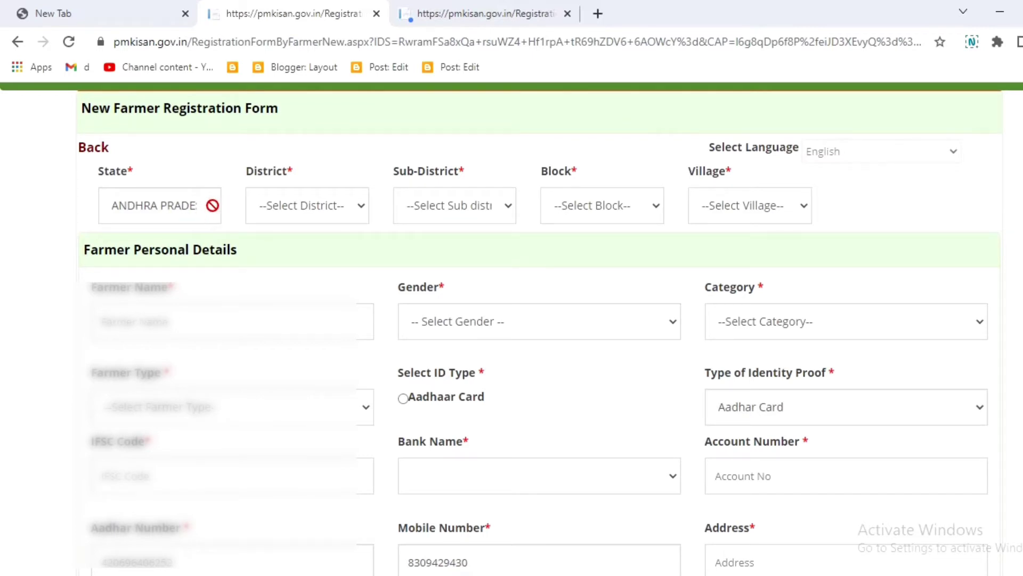
{"action": "left_click", "coordinate": [349, 217]}
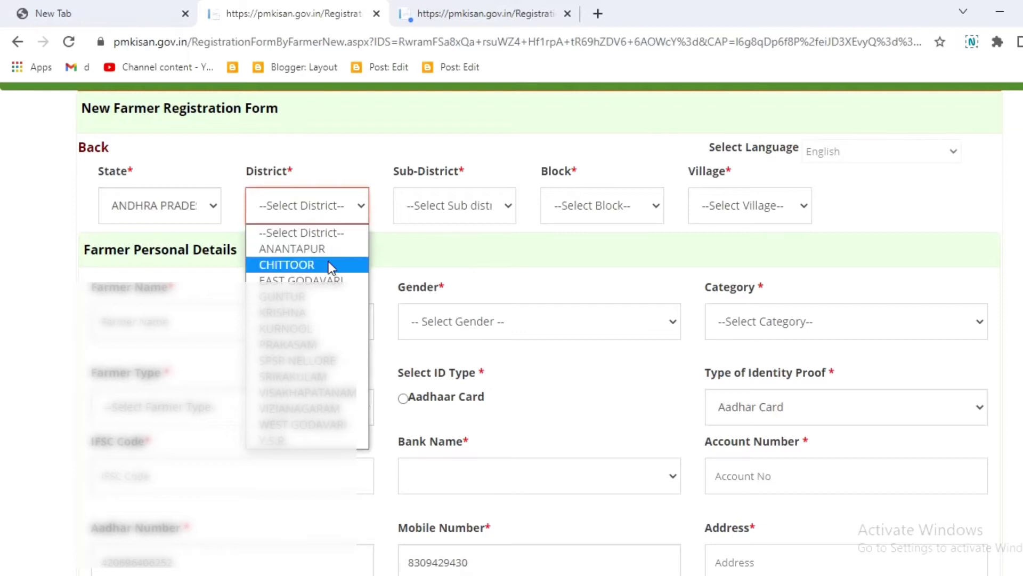
{"action": "left_click", "coordinate": [322, 329]}
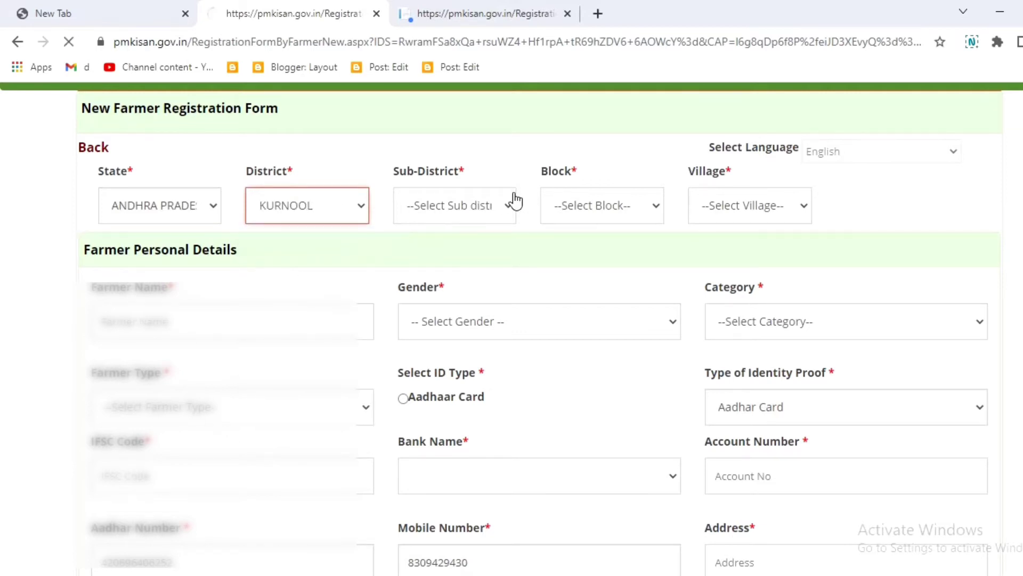
Set the sub-district of the farmer's location to Peapally
{"action": "left_click", "coordinate": [507, 213]}
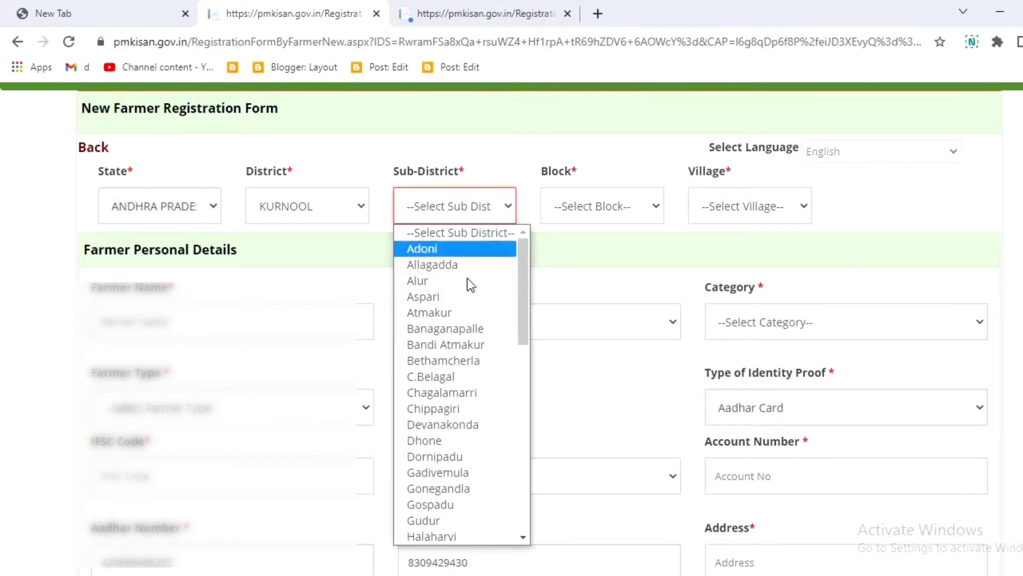
{"action": "scroll", "coordinate": [414, 402], "scroll_direction": "down", "scroll_amount": 5}
{"action": "scroll", "coordinate": [415, 402], "scroll_direction": "down", "scroll_amount": 1}
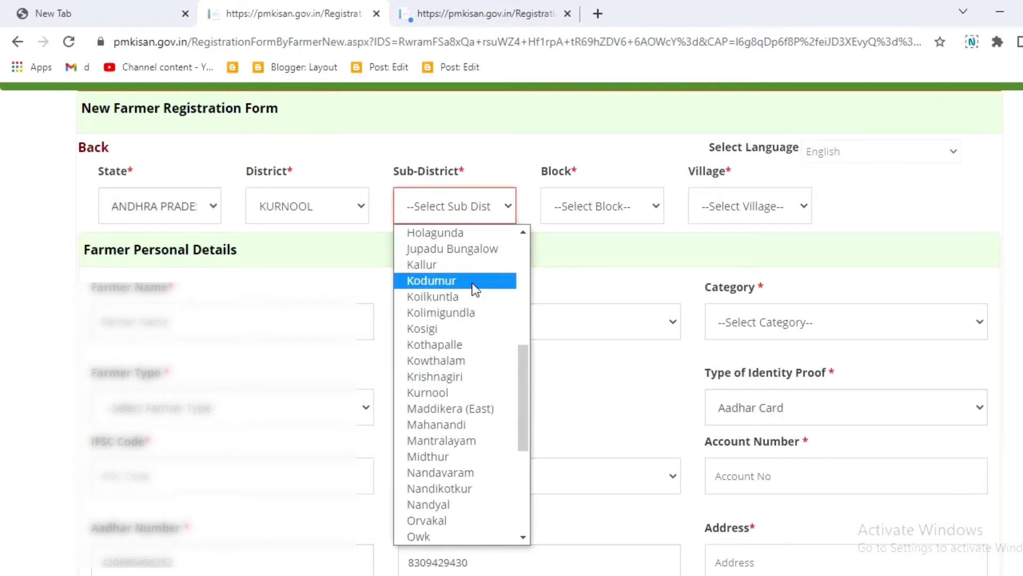
{"action": "scroll", "coordinate": [469, 288], "scroll_direction": "up", "scroll_amount": 3}
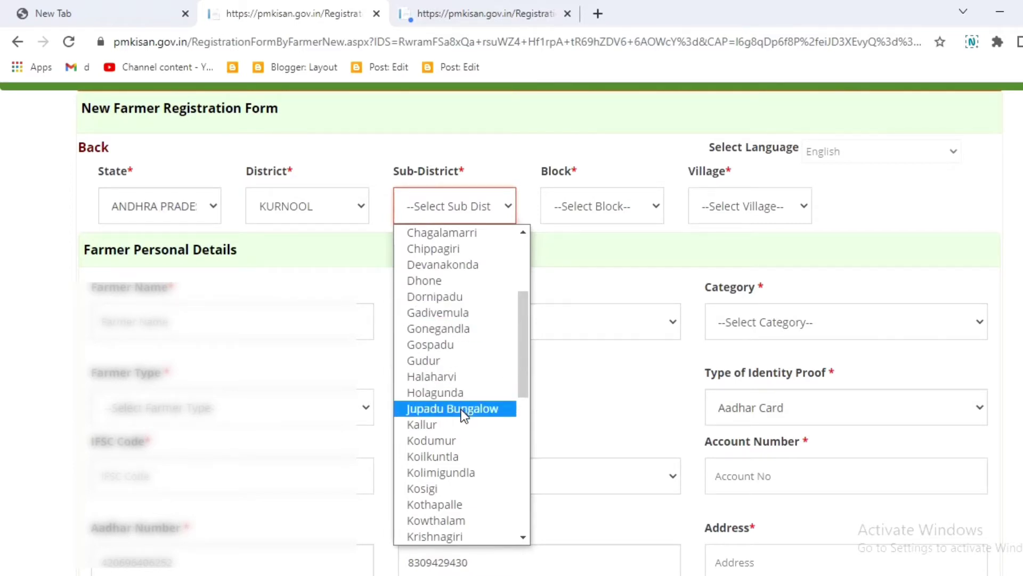
{"action": "scroll", "coordinate": [472, 275], "scroll_direction": "up", "scroll_amount": 3}
{"action": "scroll", "coordinate": [472, 275], "scroll_direction": "down", "scroll_amount": 10}
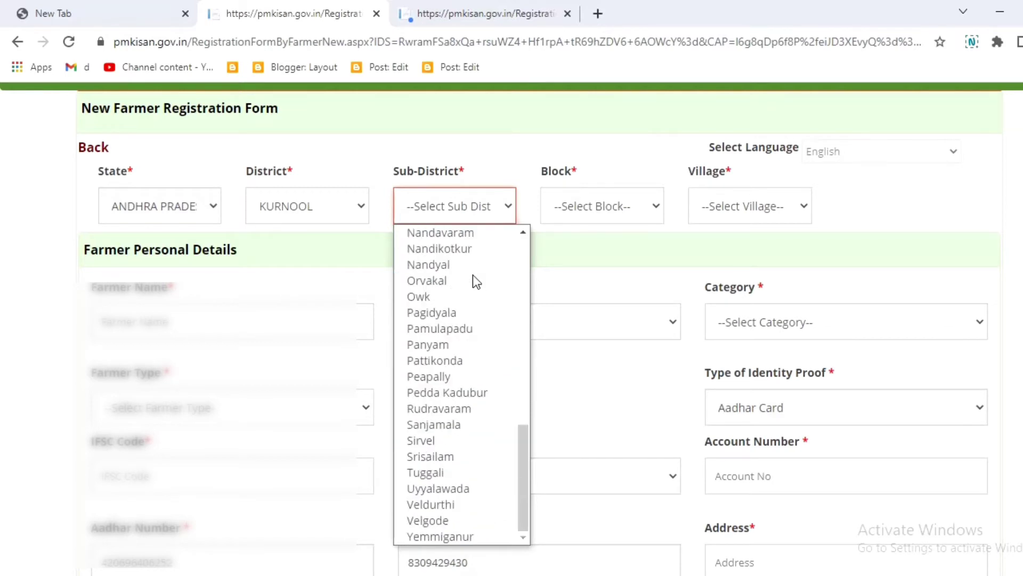
{"action": "left_click", "coordinate": [430, 377]}
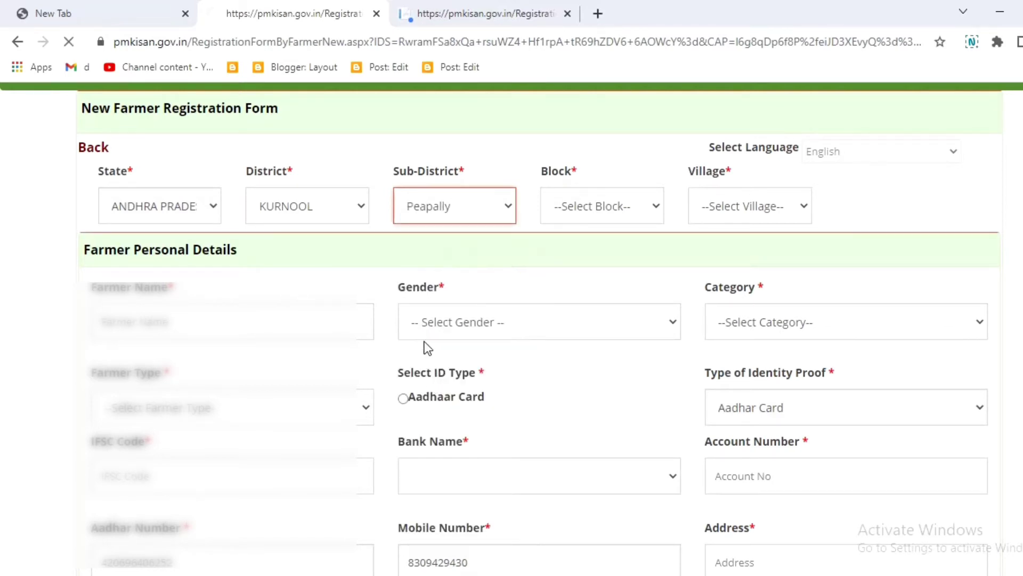
Set the block to Aspari and the village to Chandrapalle
{"action": "left_click", "coordinate": [645, 206]}
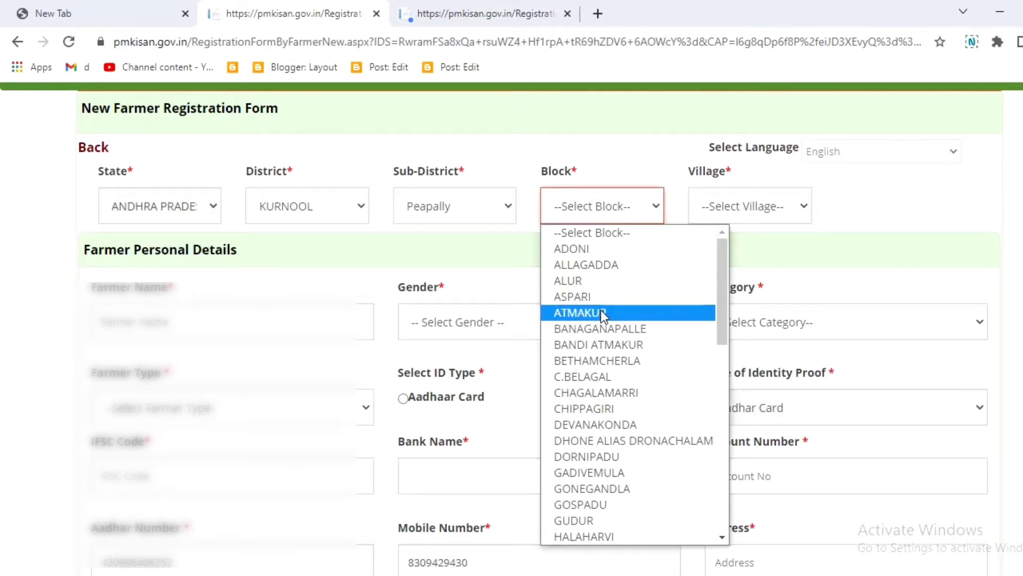
{"action": "left_click", "coordinate": [677, 296]}
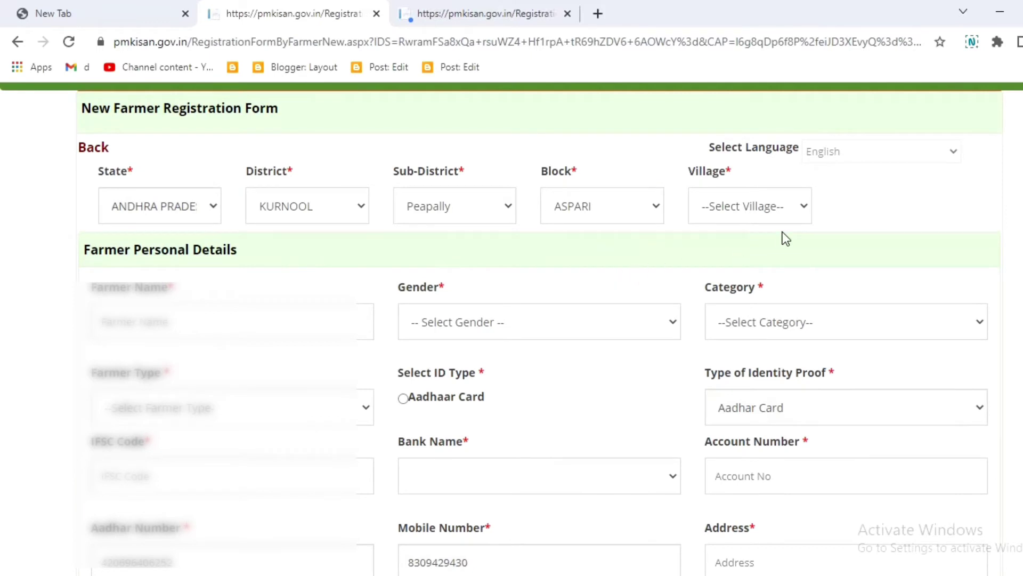
{"action": "left_click", "coordinate": [775, 219]}
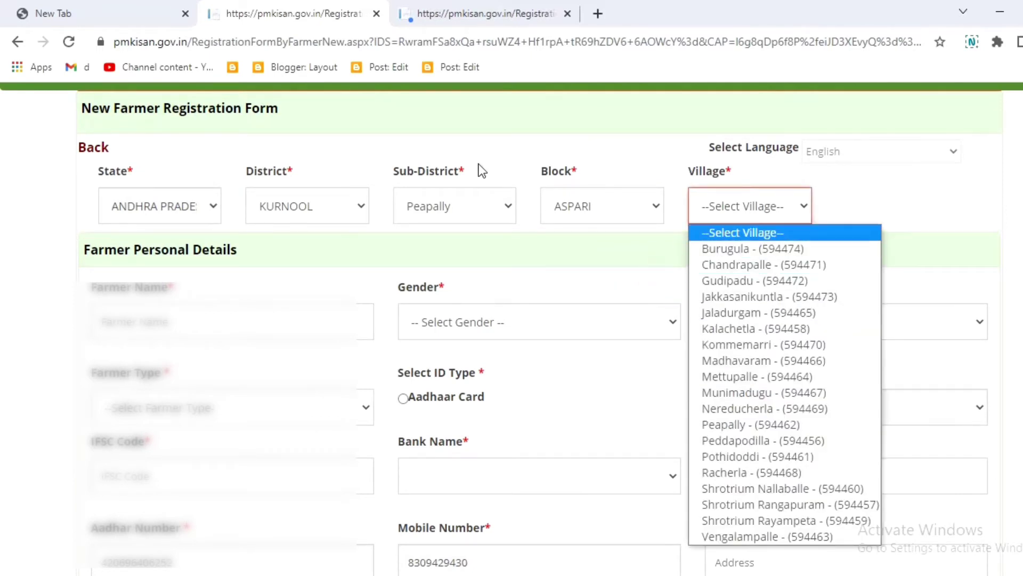
{"action": "left_click", "coordinate": [787, 266]}
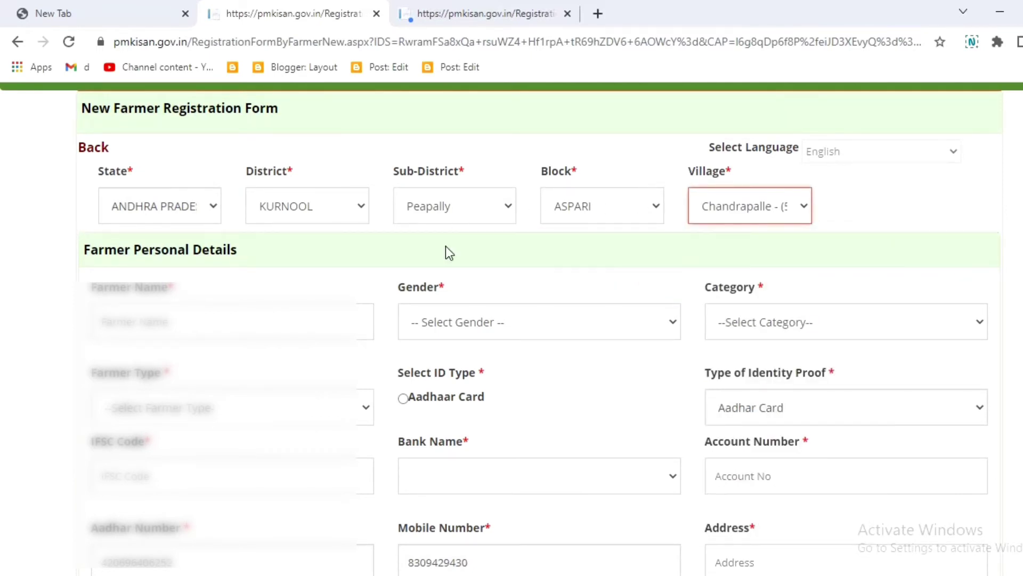
Fill in the farmer's name in the personal details, with gender Male and category General/Others
{"action": "scroll", "coordinate": [261, 178], "scroll_direction": "down", "scroll_amount": 3}
{"action": "left_click", "coordinate": [233, 161]}
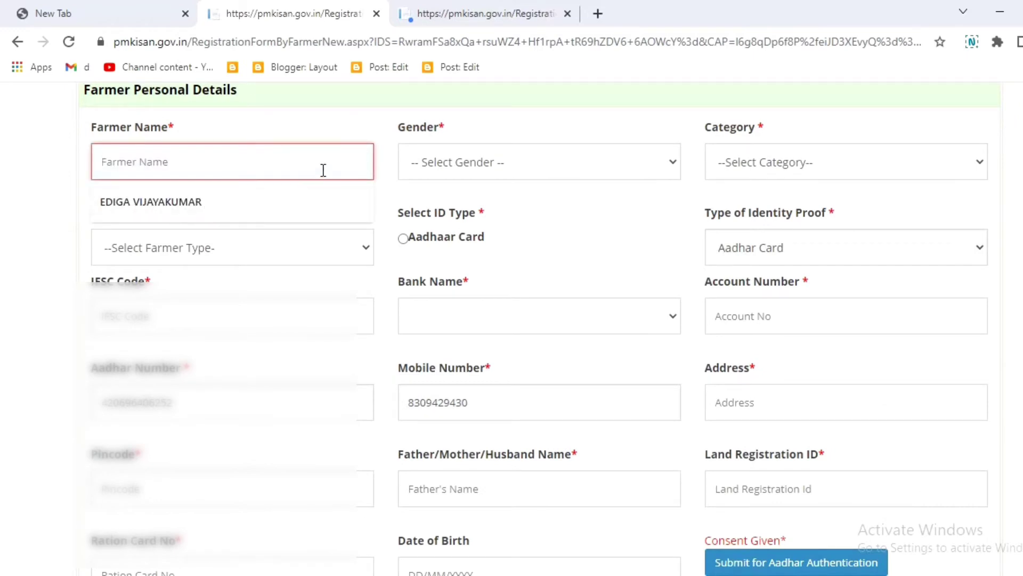
{"action": "left_click", "coordinate": [226, 206]}
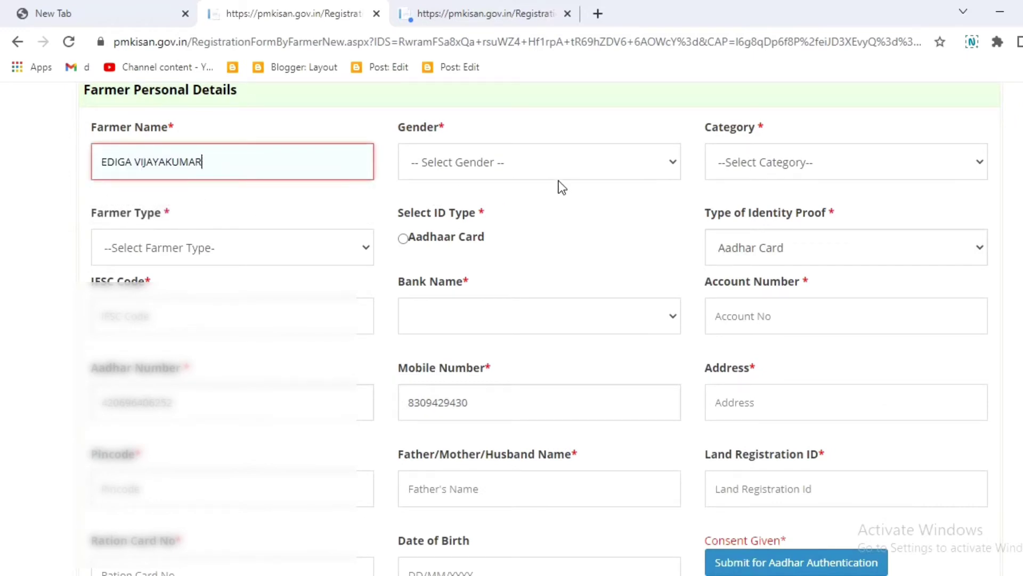
{"action": "left_click", "coordinate": [622, 168]}
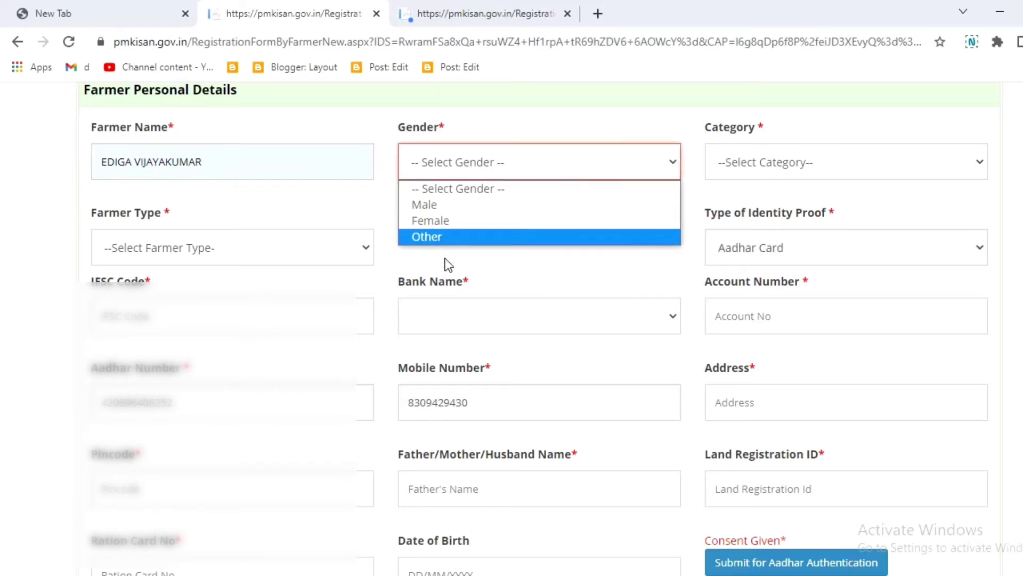
{"action": "left_click", "coordinate": [490, 205]}
{"action": "left_click", "coordinate": [833, 172]}
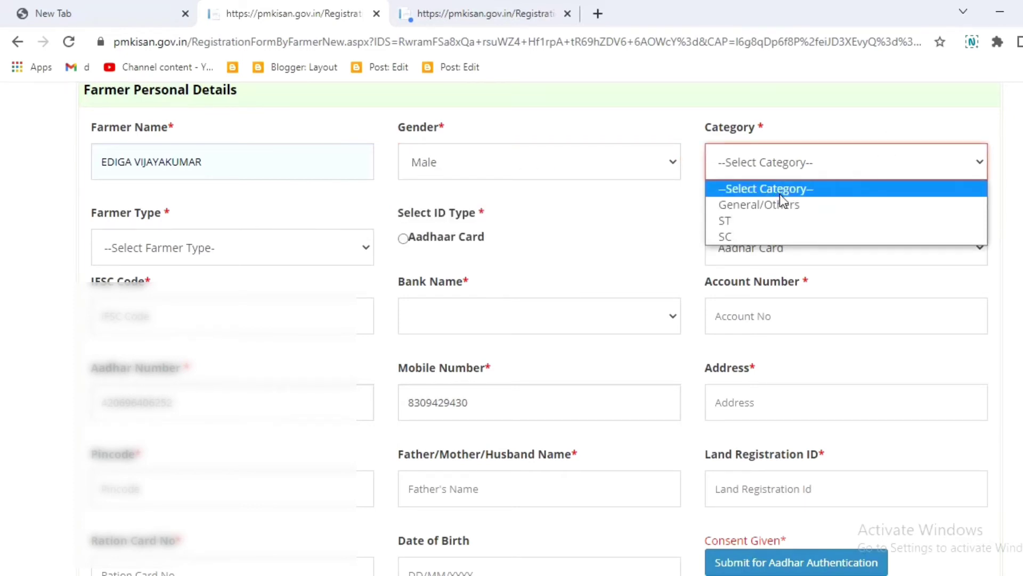
{"action": "left_click", "coordinate": [771, 208]}
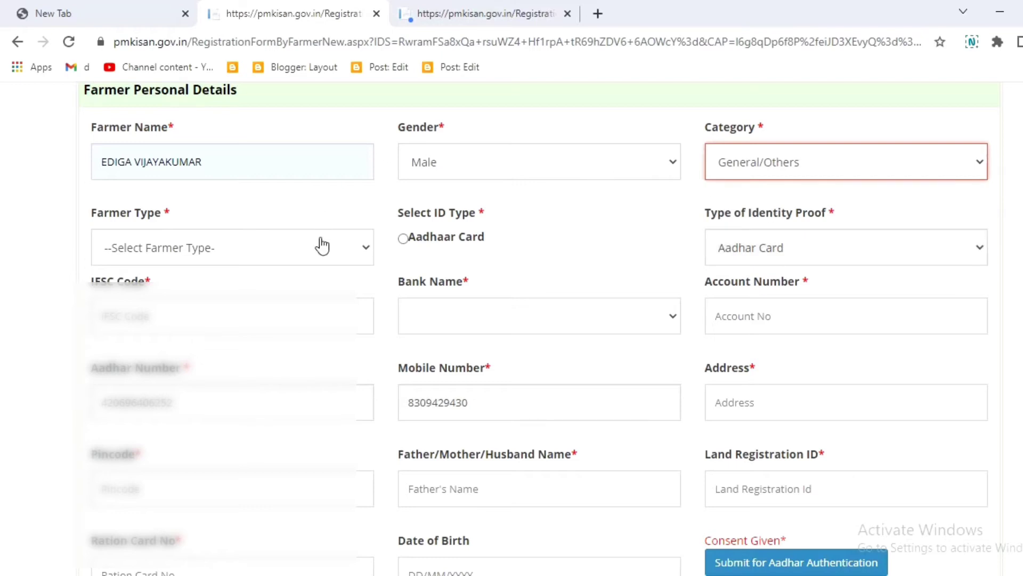
Set the farmer type to Small (1-2Ha) and choose Aadhaar Card as the ID type
{"action": "left_click", "coordinate": [309, 260]}
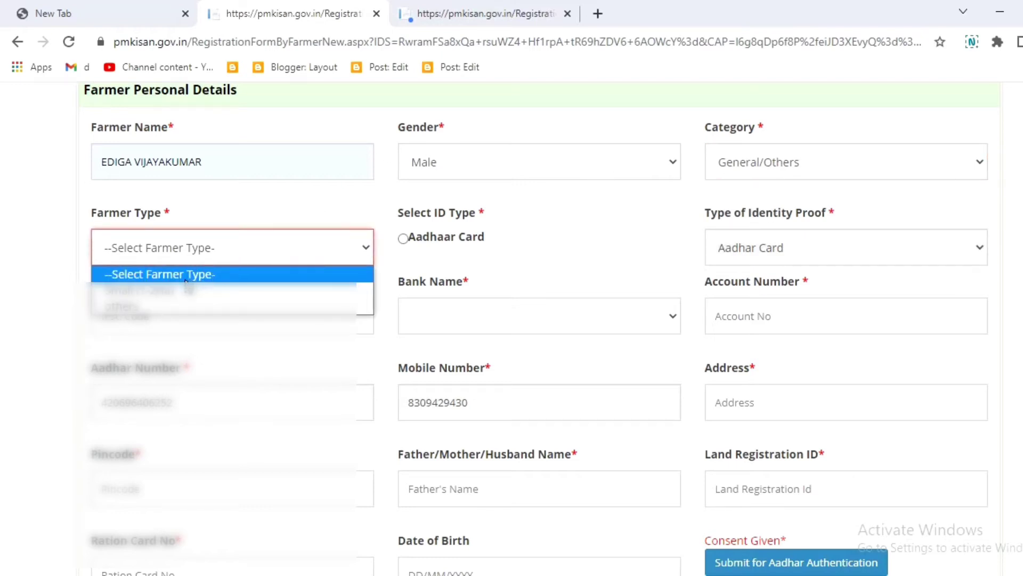
{"action": "left_click", "coordinate": [180, 298]}
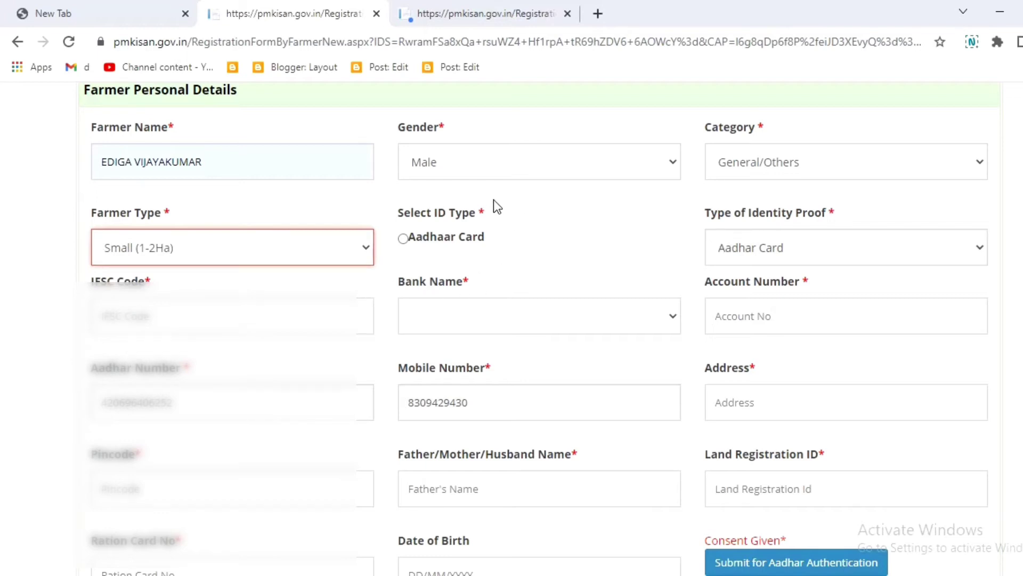
{"action": "left_click", "coordinate": [408, 243]}
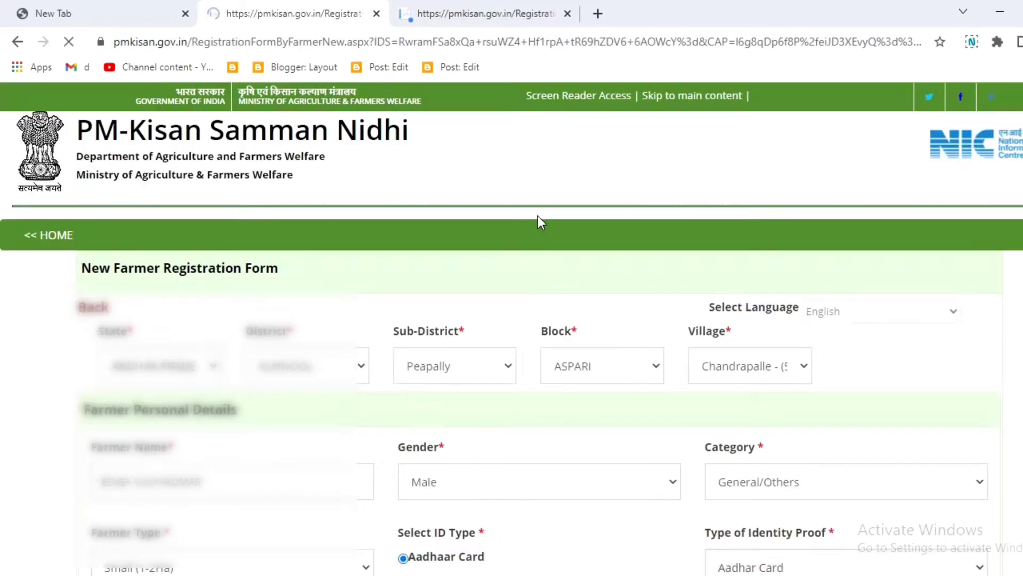
{"action": "scroll", "coordinate": [458, 240], "scroll_direction": "up", "scroll_amount": 2}
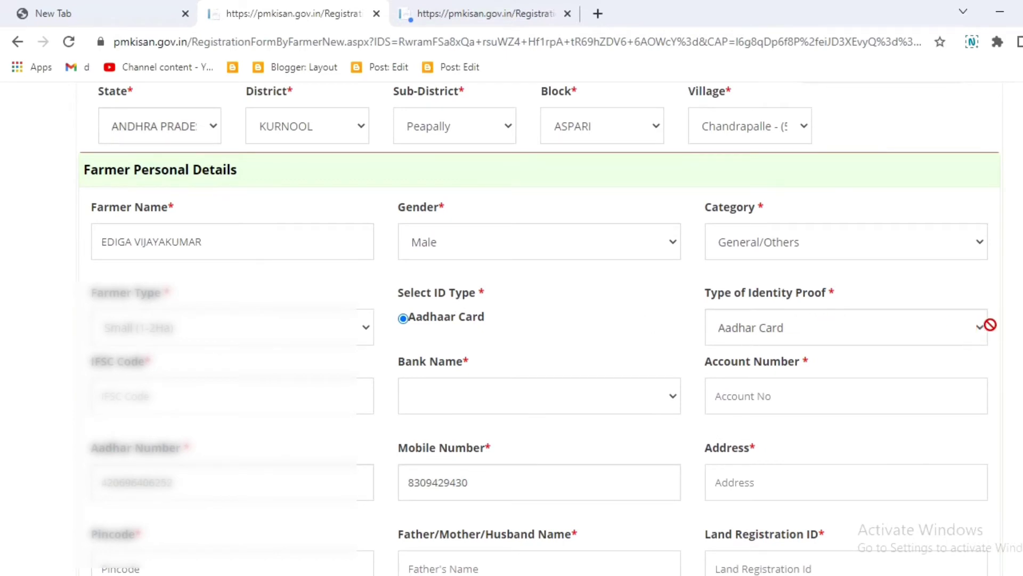
Fill in the bank's IFSC code in the personal details and set the bank name to STATE BANK OF INDIA
{"action": "scroll", "coordinate": [687, 324], "scroll_direction": "down", "scroll_amount": 1}
{"action": "scroll", "coordinate": [687, 324], "scroll_direction": "down", "scroll_amount": 2}
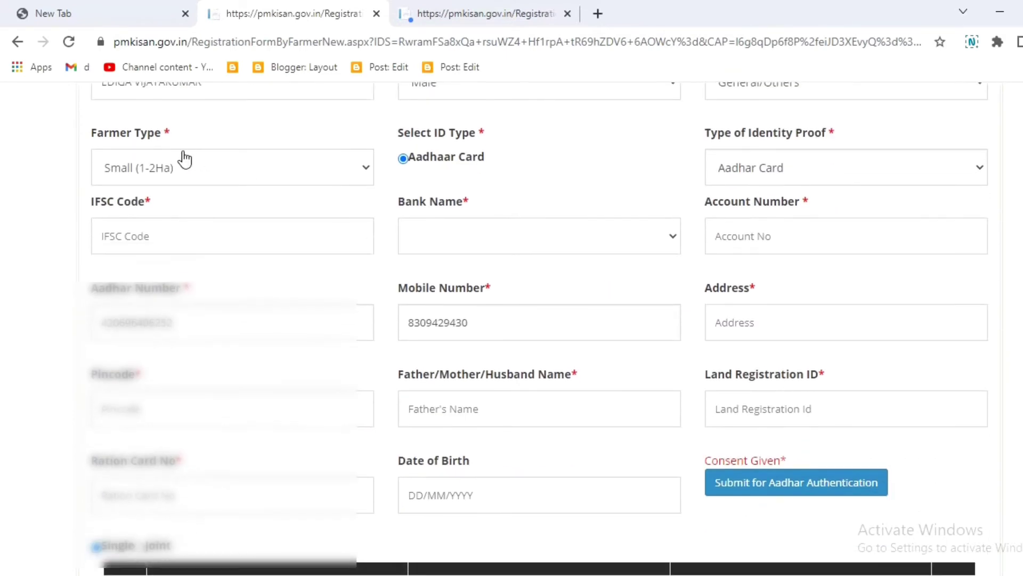
{"action": "scroll", "coordinate": [192, 219], "scroll_direction": "up", "scroll_amount": 1}
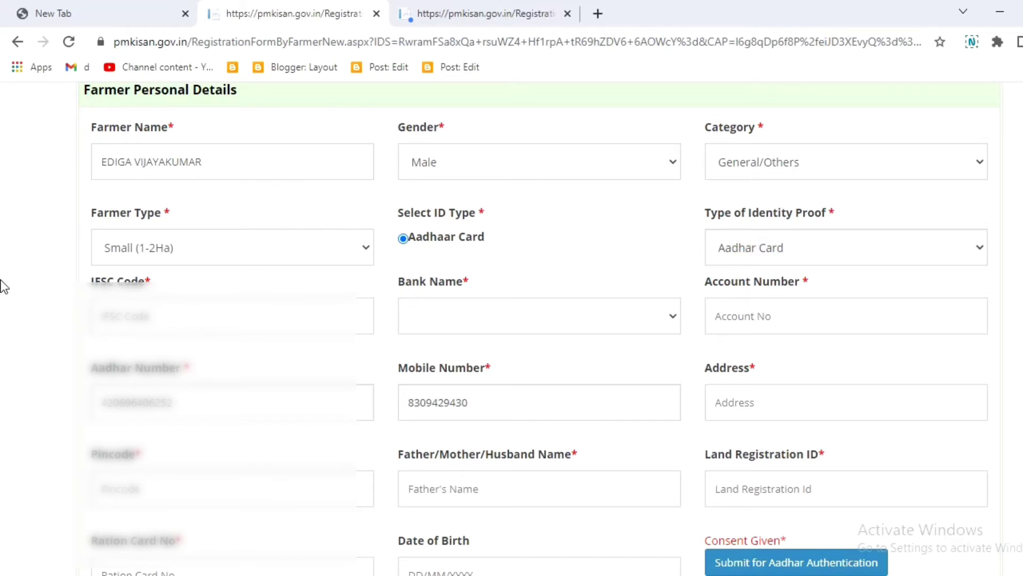
{"action": "left_click", "coordinate": [140, 314]}
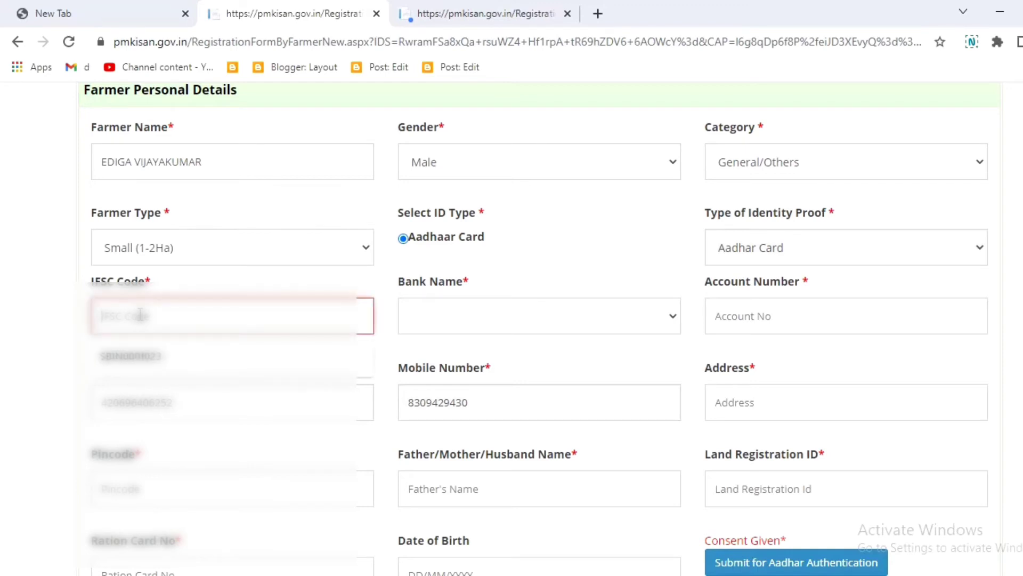
{"action": "left_click", "coordinate": [131, 364]}
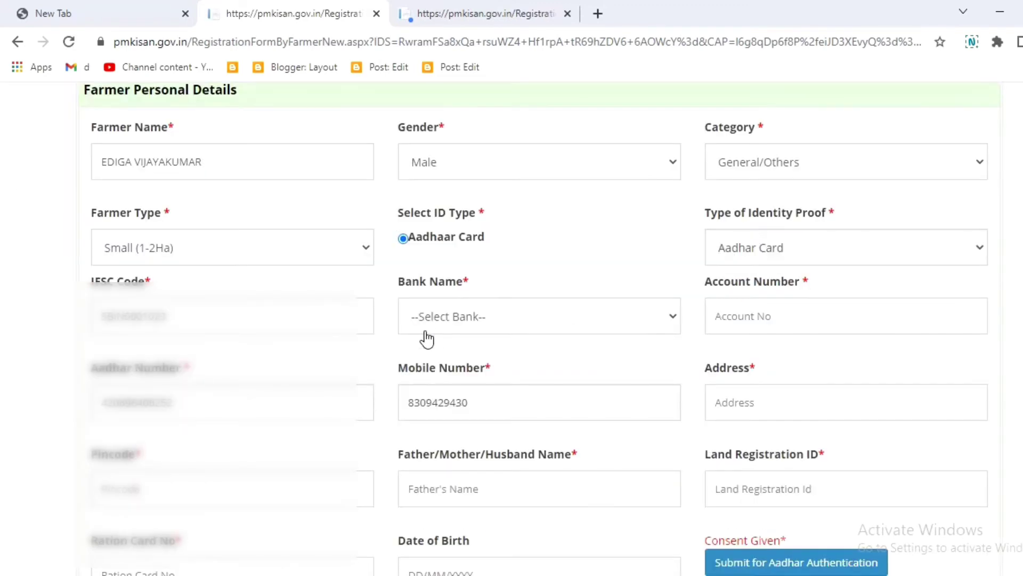
{"action": "left_click", "coordinate": [461, 319]}
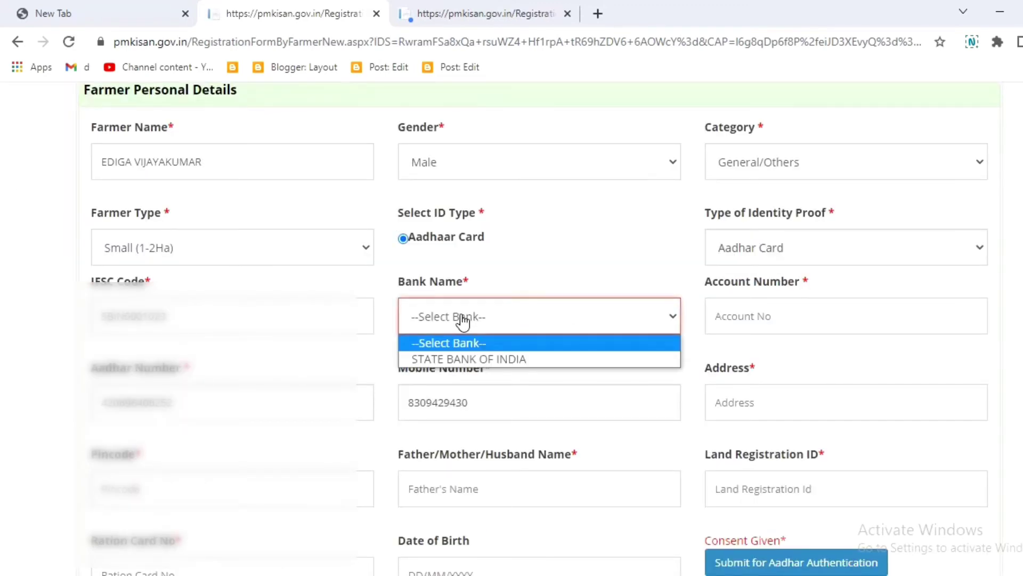
{"action": "left_click", "coordinate": [467, 359]}
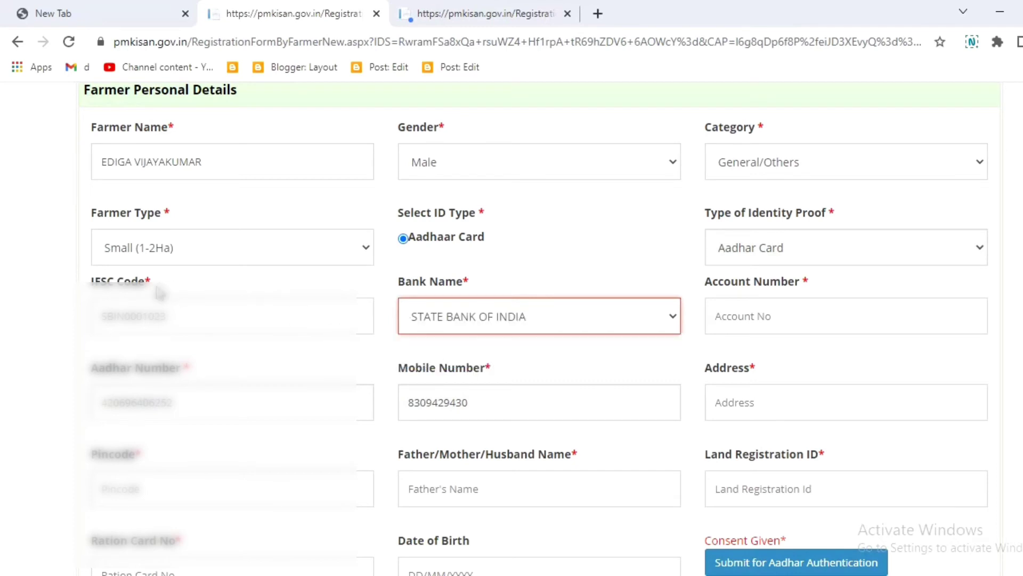
Go through the account number, bank name, Aadhaar number, mobile number and address fields to see what each requires
{"action": "left_click", "coordinate": [746, 313]}
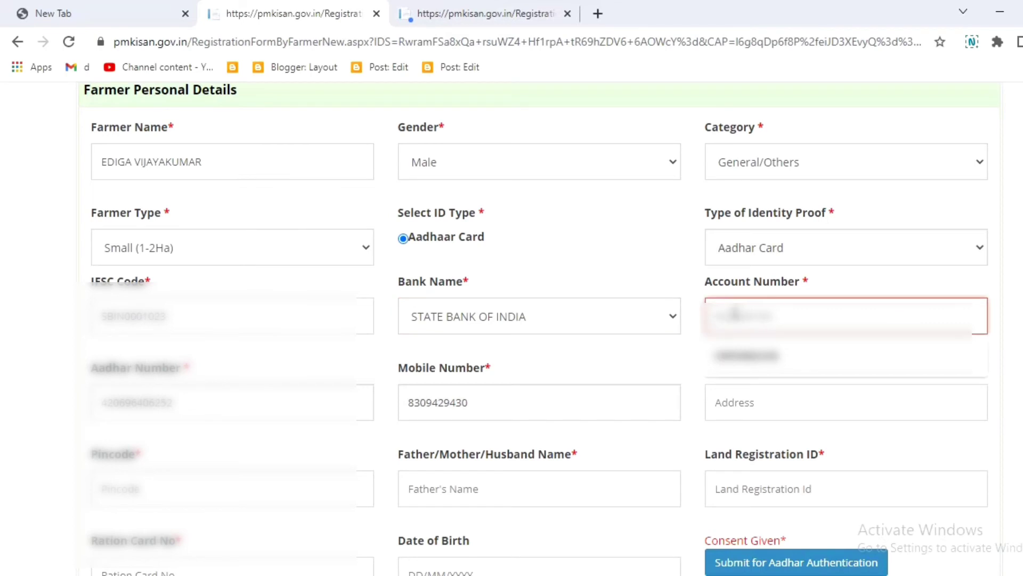
{"action": "left_click", "coordinate": [516, 314]}
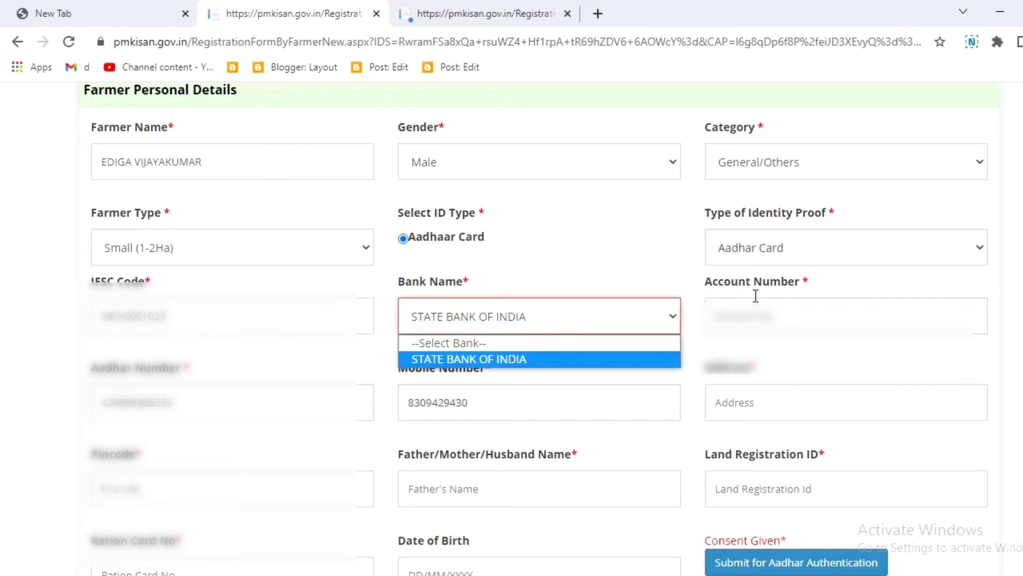
{"action": "left_click", "coordinate": [654, 318]}
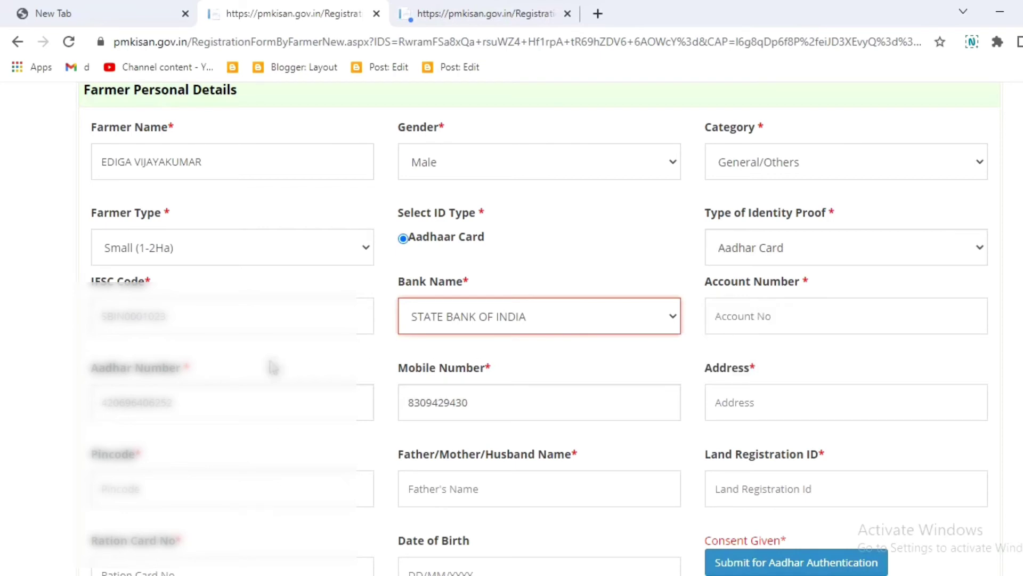
{"action": "scroll", "coordinate": [229, 344], "scroll_direction": "down", "scroll_amount": 1}
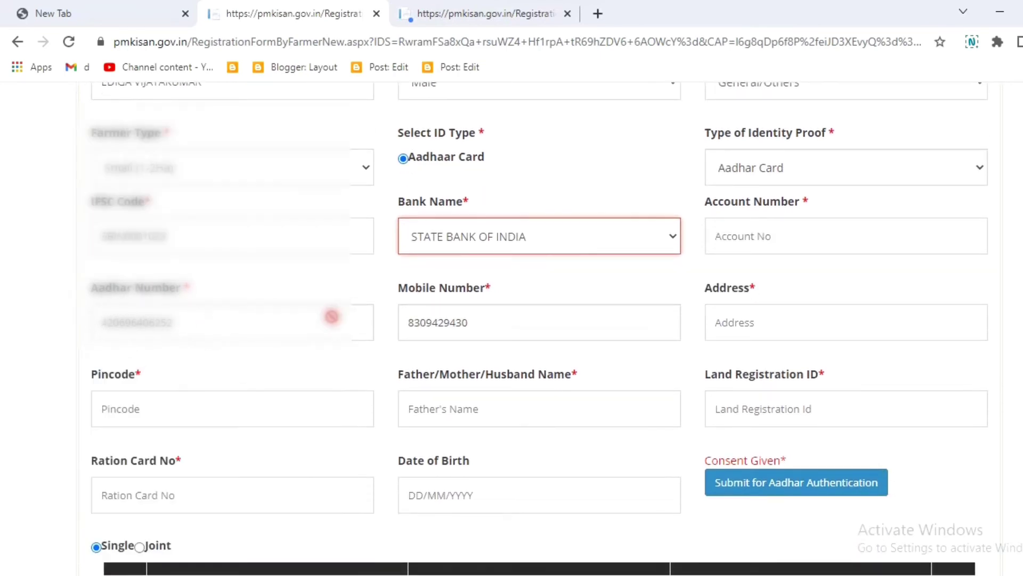
{"action": "scroll", "coordinate": [508, 324], "scroll_direction": "down", "scroll_amount": 1}
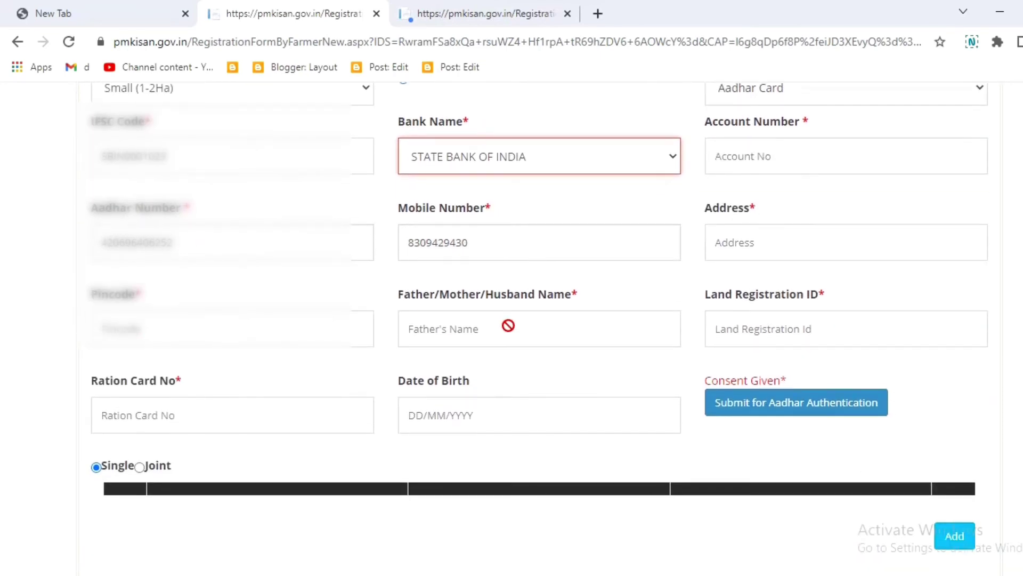
{"action": "left_click", "coordinate": [277, 234]}
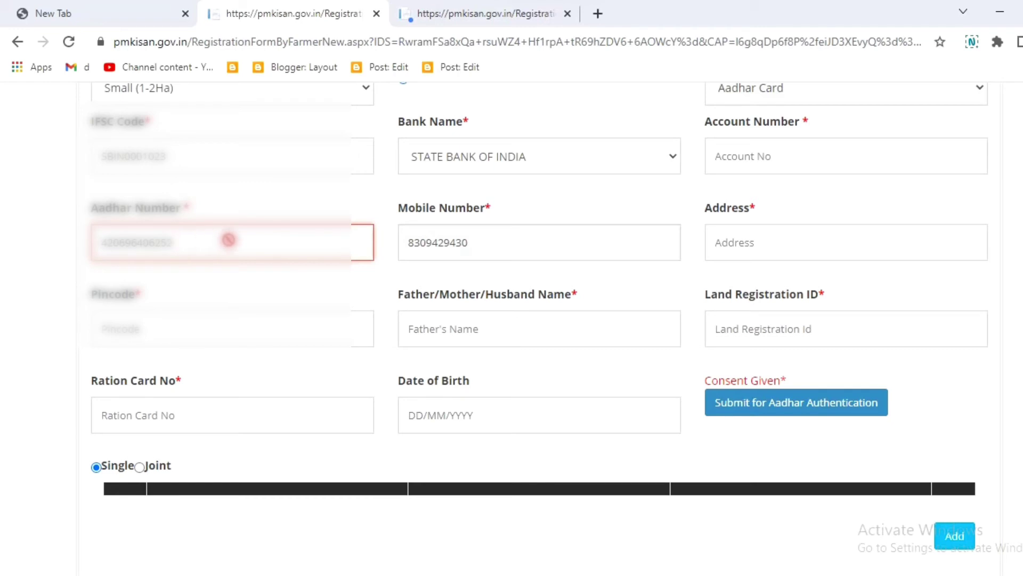
{"action": "left_click", "coordinate": [574, 238]}
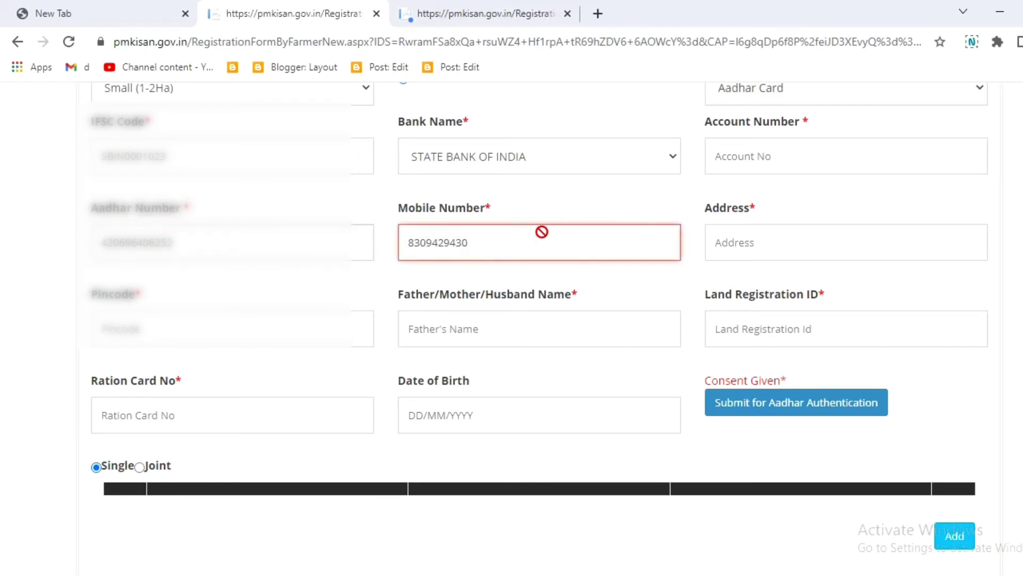
{"action": "left_click", "coordinate": [820, 238]}
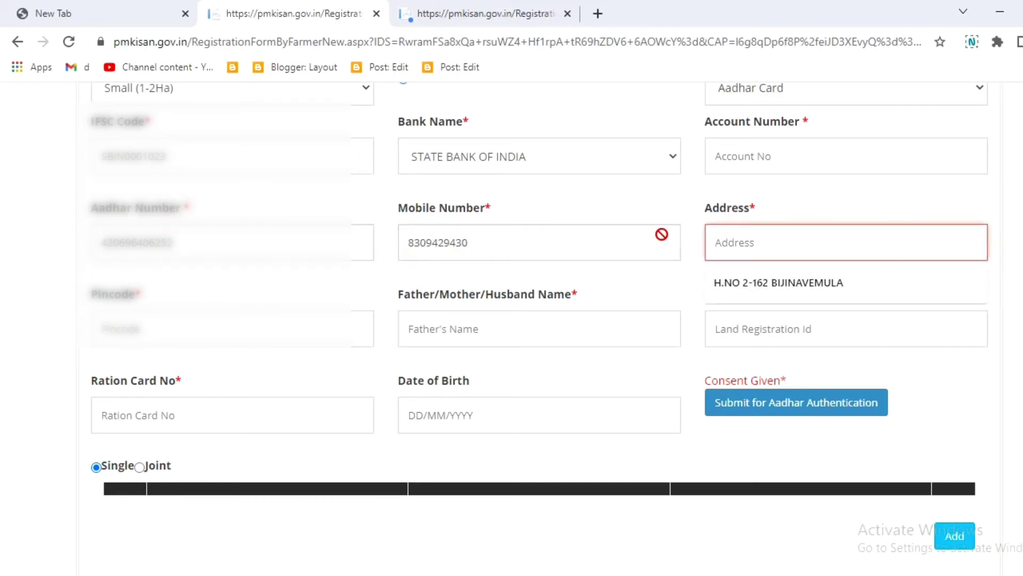
Examine the remaining fields from pincode, parent or husband name and land registration ID to date of birth, plus the supporting document uploads
{"action": "scroll", "coordinate": [587, 213], "scroll_direction": "down", "scroll_amount": 3}
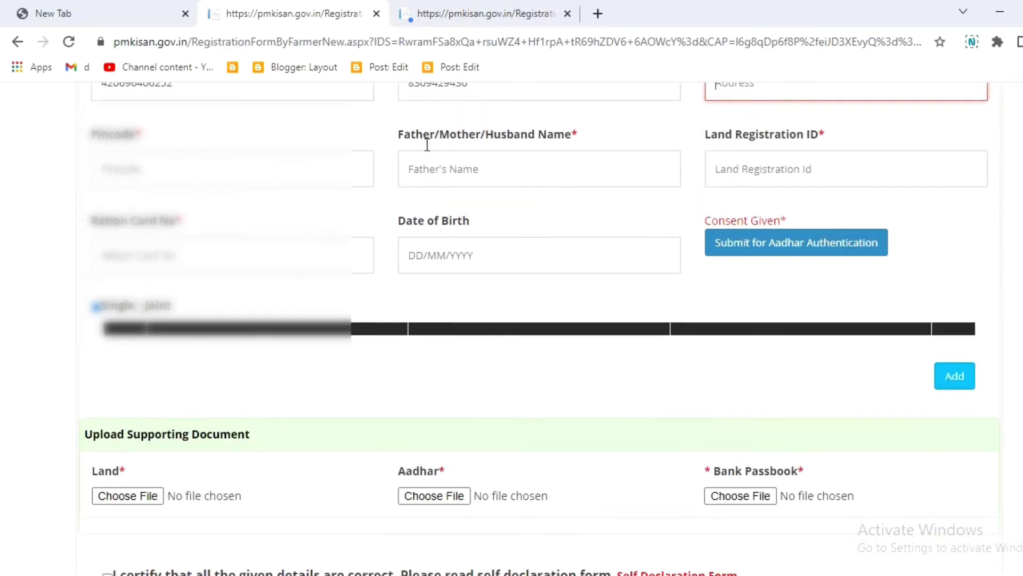
{"action": "left_click", "coordinate": [206, 178]}
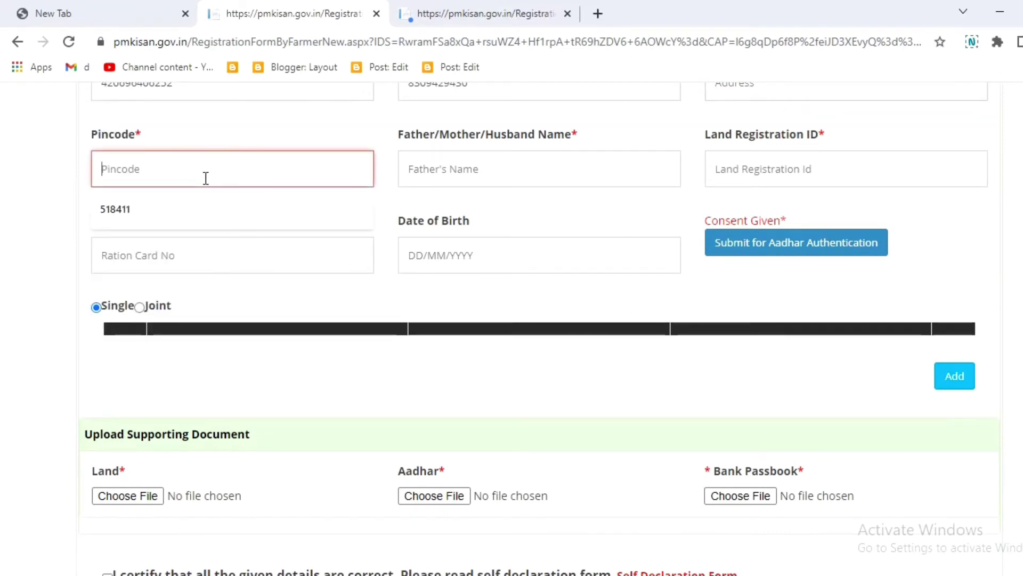
{"action": "left_click", "coordinate": [528, 176]}
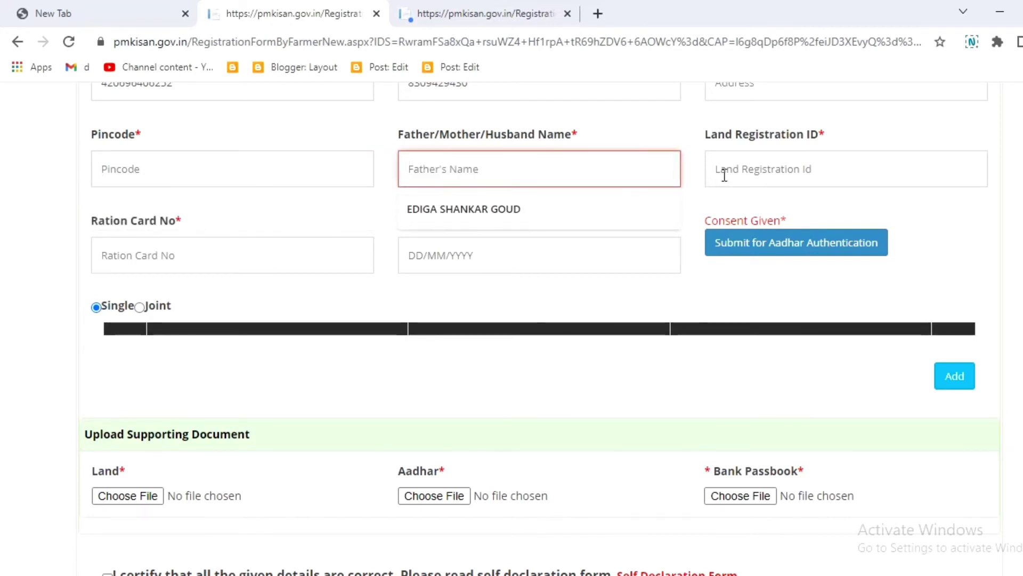
{"action": "left_click", "coordinate": [837, 170]}
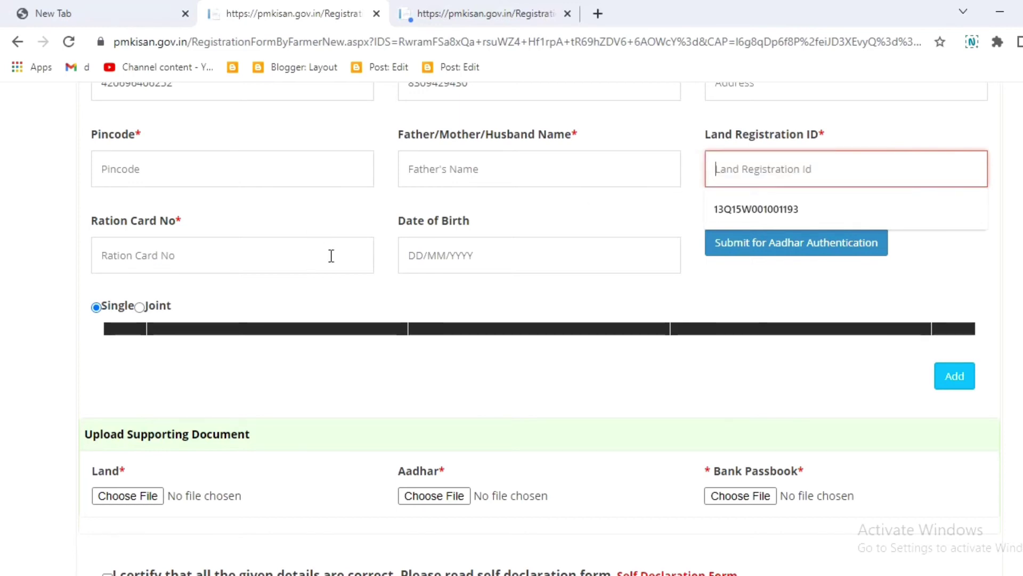
{"action": "left_click", "coordinate": [299, 259]}
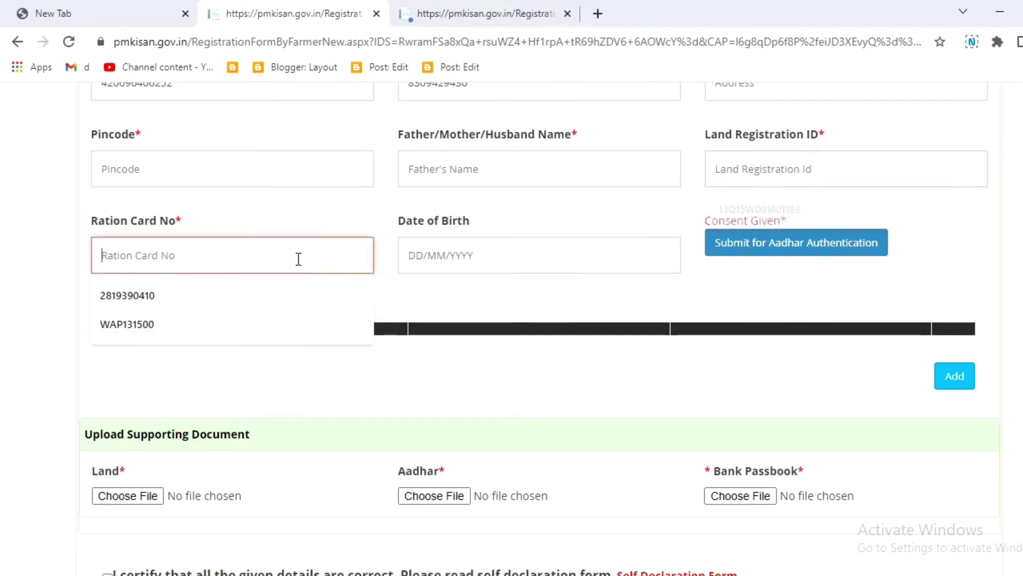
{"action": "left_click", "coordinate": [547, 260]}
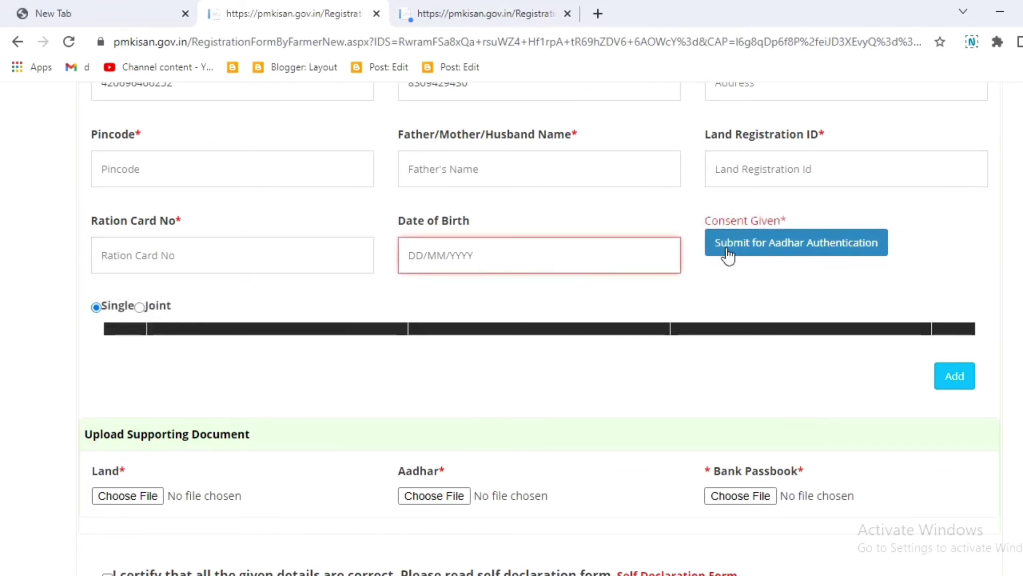
{"action": "scroll", "coordinate": [793, 249], "scroll_direction": "down", "scroll_amount": 1}
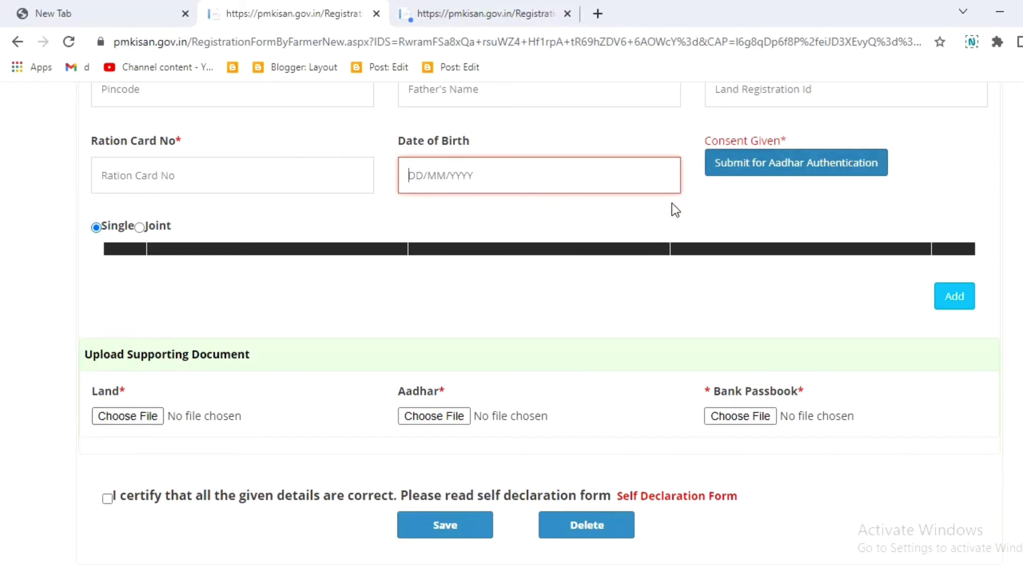
{"action": "scroll", "coordinate": [669, 235], "scroll_direction": "down", "scroll_amount": 1}
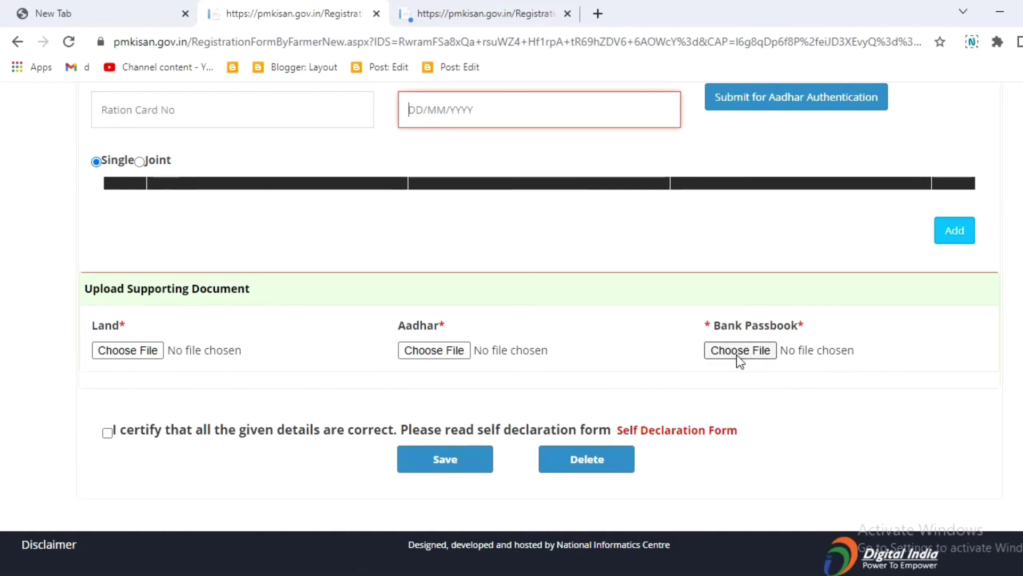
Open the Self Declaration Form, read its declarations starting with the constitutional post clause, and close it
{"action": "left_click", "coordinate": [673, 433]}
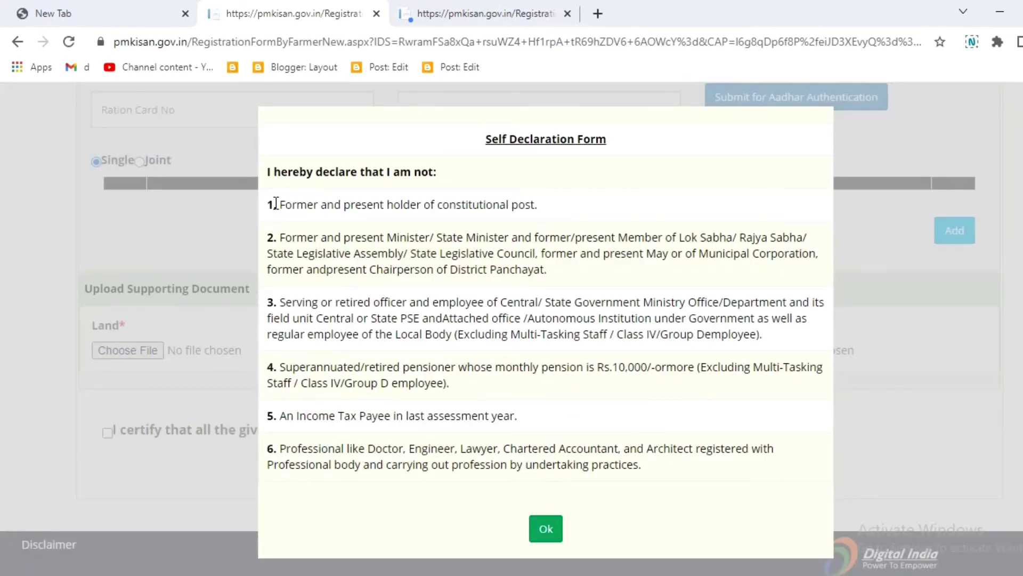
{"action": "left_click_drag", "start_coordinate": [276, 203], "coordinate": [551, 205]}
{"action": "left_click", "coordinate": [579, 204]}
{"action": "left_click", "coordinate": [546, 528]}
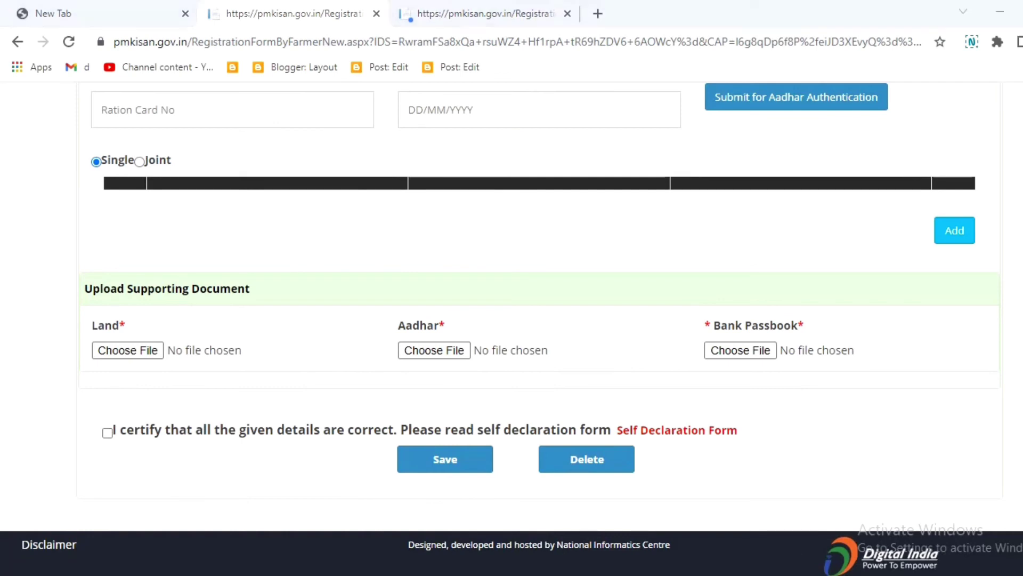
{"action": "left_click", "coordinate": [931, 556]}
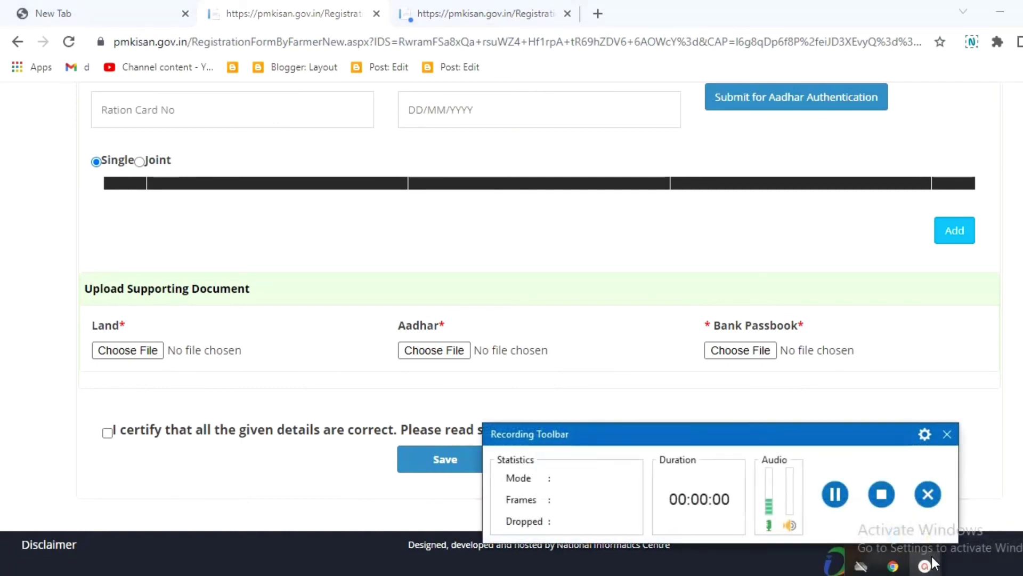